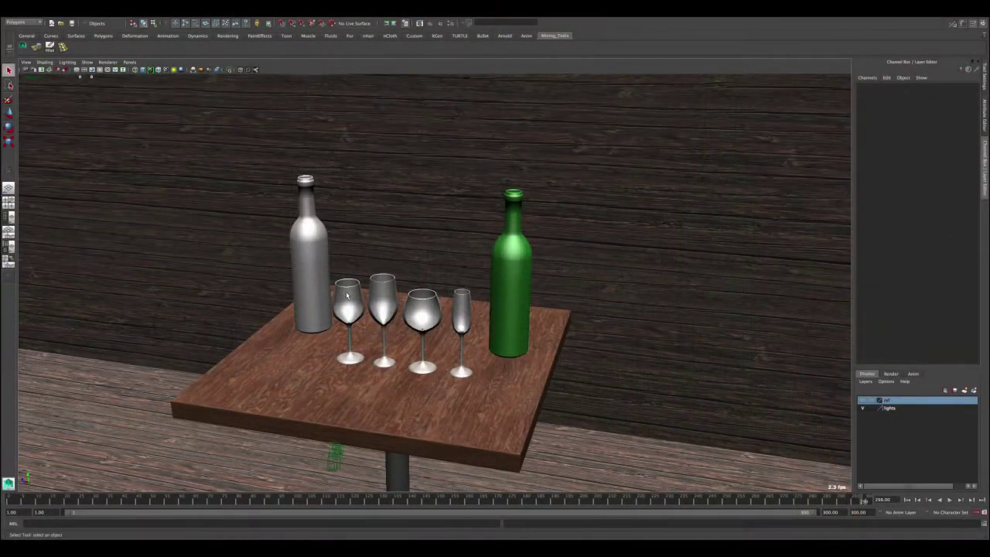
# Examine the scene with the table, bottles and wine glasses from several angles and distances.
pyautogui.moveTo(348, 298)
pyautogui.keyDown('alt'); pyautogui.mouseDown()
pyautogui.moveTo(286, 294)
pyautogui.moveTo(348, 293)
pyautogui.mouseUp(); pyautogui.keyUp('alt')
pyautogui.keyDown('alt'); pyautogui.moveTo(348, 294); pyautogui.dragTo(272, 240, button='right'); pyautogui.keyUp('alt')
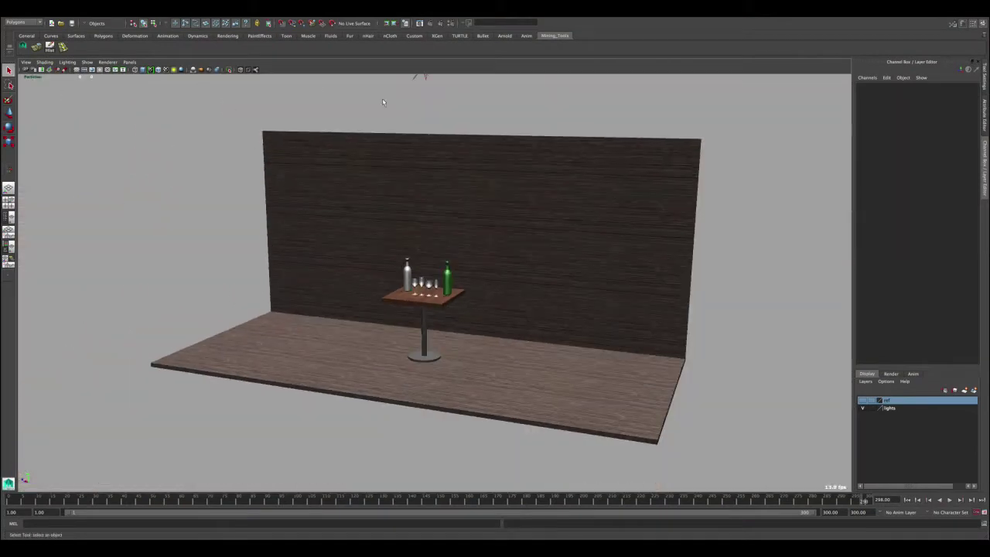
pyautogui.keyDown('alt'); pyautogui.moveTo(426, 125); pyautogui.dragTo(389, 200, button='middle'); pyautogui.keyUp('alt')
pyautogui.keyDown('alt'); pyautogui.moveTo(385, 171); pyautogui.dragTo(363, 157); pyautogui.keyUp('alt')
pyautogui.keyDown('alt'); pyautogui.moveTo(376, 189); pyautogui.dragTo(331, 353, button='right'); pyautogui.keyUp('alt')
pyautogui.keyDown('alt'); pyautogui.moveTo(331, 354); pyautogui.dragTo(342, 181, button='middle'); pyautogui.keyUp('alt')
pyautogui.keyDown('alt'); pyautogui.moveTo(341, 181); pyautogui.dragTo(329, 168); pyautogui.keyUp('alt')
pyautogui.keyDown('alt'); pyautogui.moveTo(330, 168); pyautogui.dragTo(366, 238, button='right'); pyautogui.keyUp('alt')
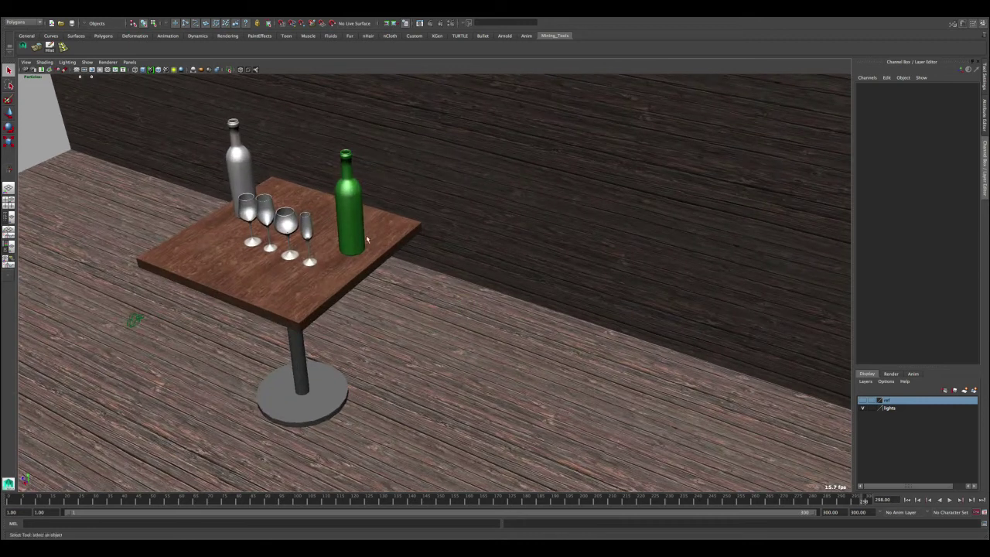
pyautogui.keyDown('alt'); pyautogui.moveTo(367, 239); pyautogui.dragTo(477, 342, button='middle'); pyautogui.keyUp('alt')
pyautogui.keyDown('alt'); pyautogui.moveTo(477, 342); pyautogui.dragTo(469, 308); pyautogui.keyUp('alt')
pyautogui.keyDown('alt'); pyautogui.moveTo(469, 308); pyautogui.dragTo(533, 325, button='right'); pyautogui.keyUp('alt')
# Open the Hypershade and review the attributes of the Glass phong material, closing the window when done.
pyautogui.click(161, 9)
pyautogui.moveTo(170, 26)
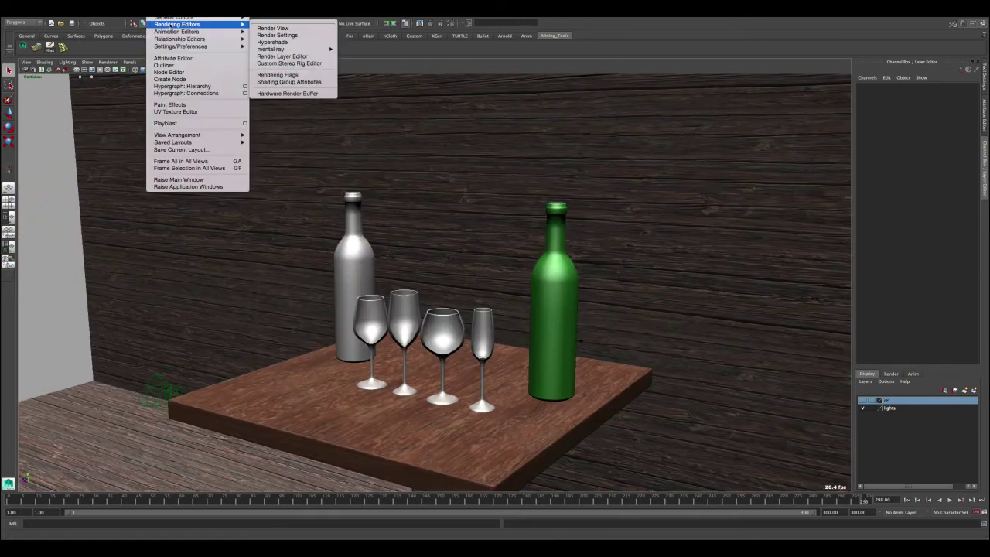
pyautogui.click(275, 42)
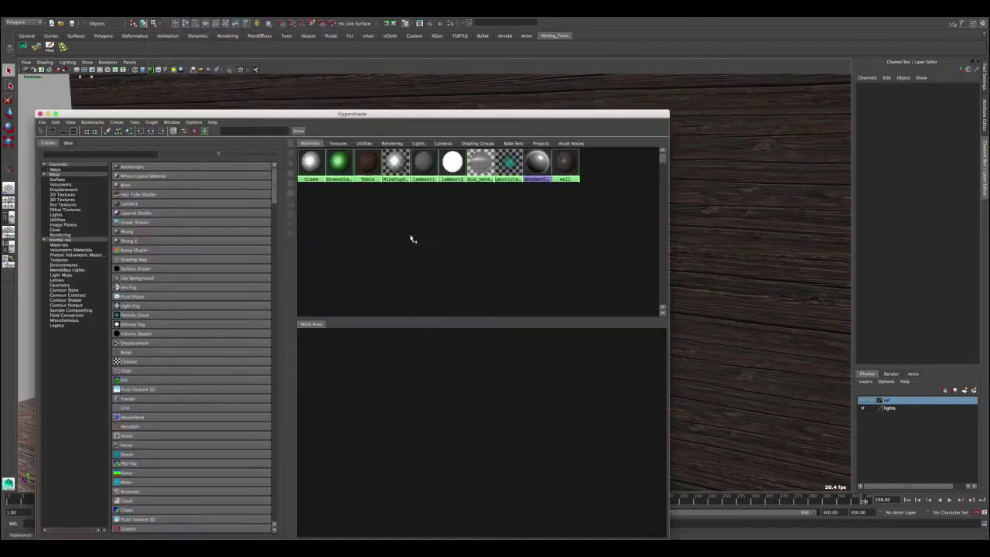
pyautogui.doubleClick(311, 166)
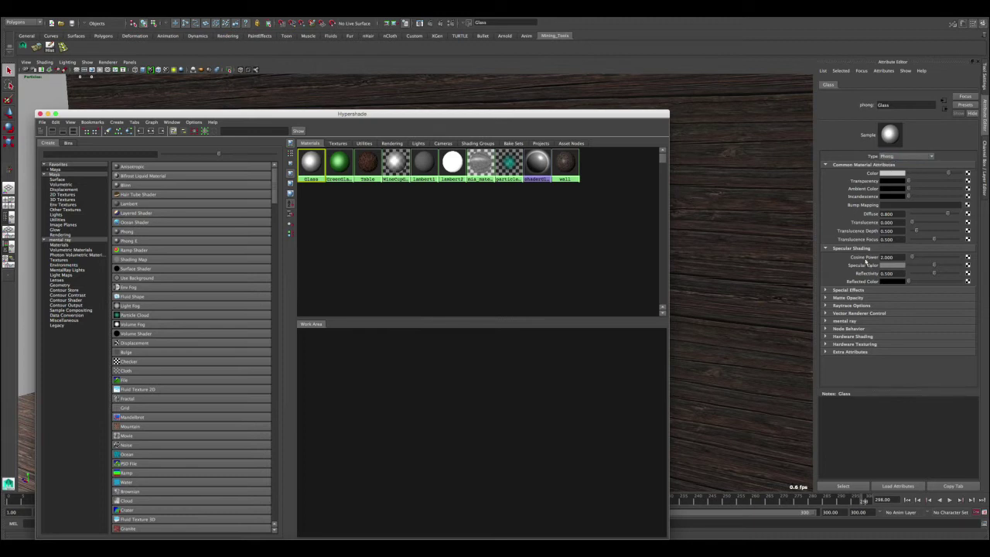
pyautogui.click(39, 114)
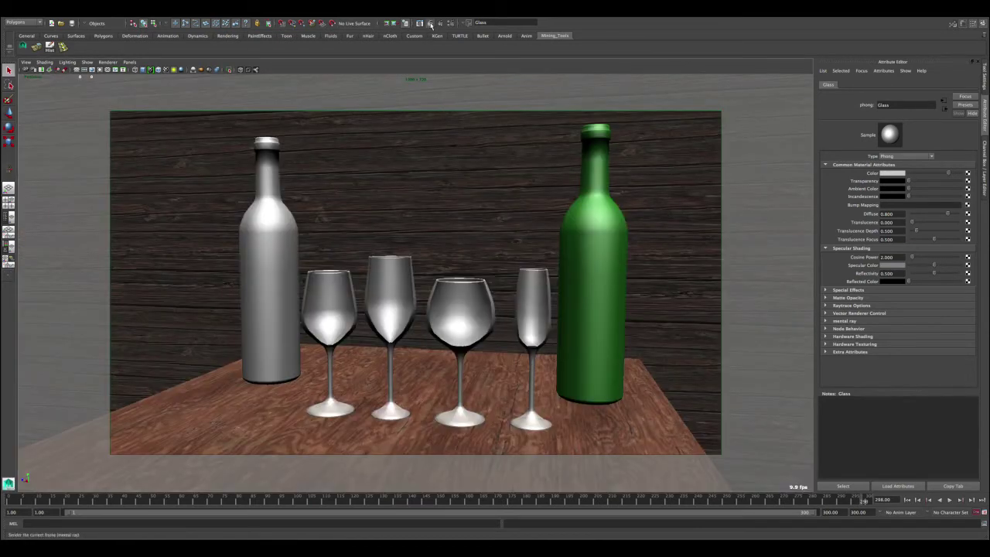
# Render the camera view with mental ray to check the starting materials, and close the render window.
pyautogui.click(431, 24)
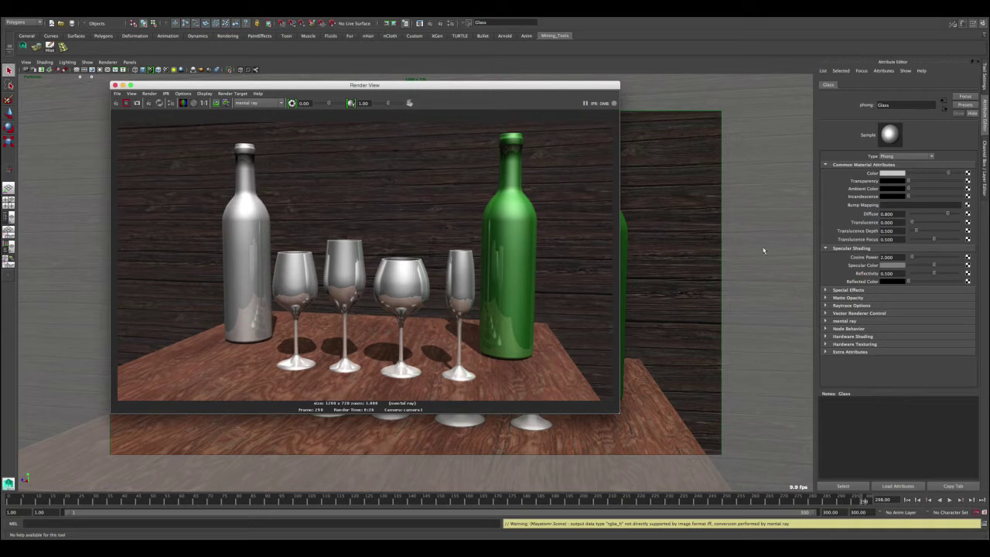
pyautogui.click(893, 156)
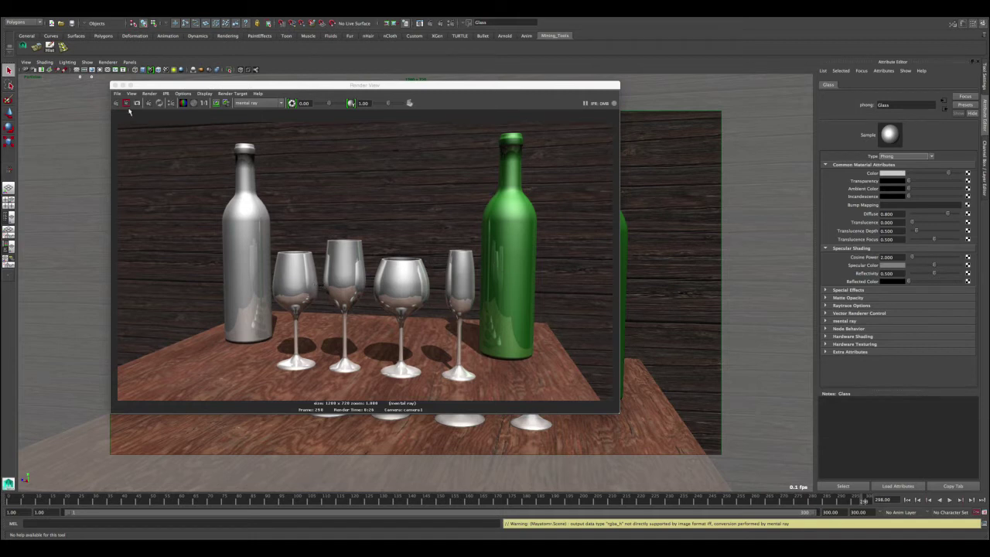
pyautogui.click(115, 85)
# Create a mental ray mia_material_x material in the Hypershade.
pyautogui.click(161, 12)
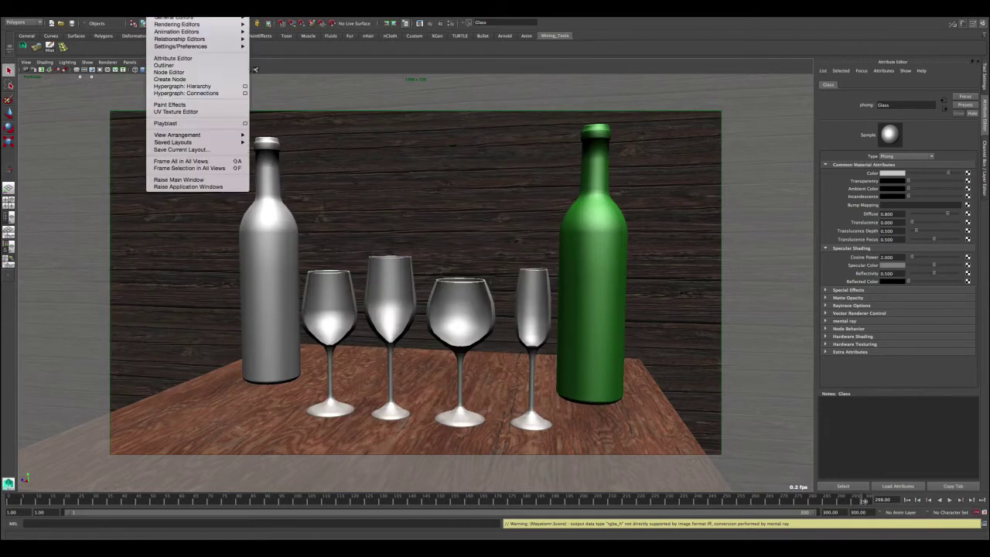
pyautogui.moveTo(162, 26)
pyautogui.click(279, 42)
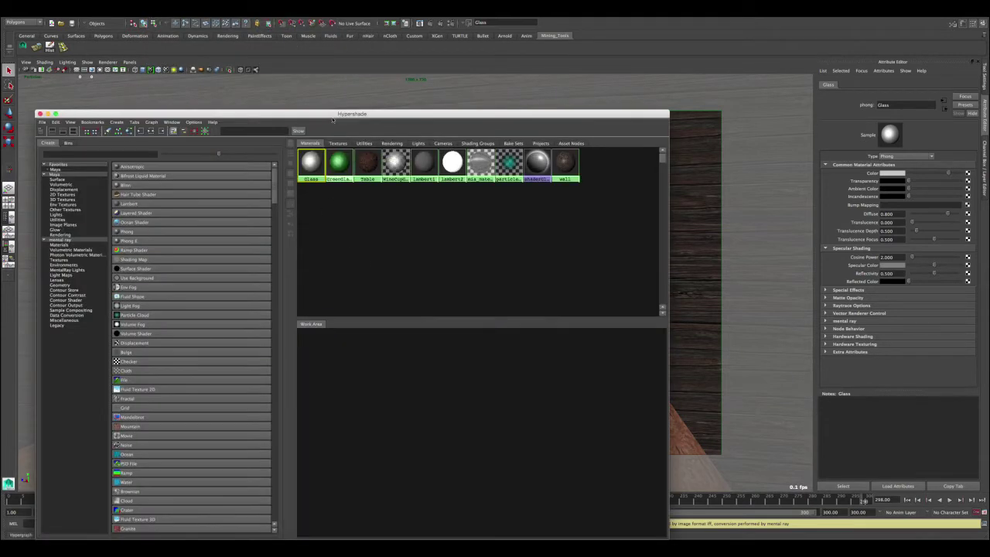
pyautogui.moveTo(333, 114); pyautogui.dragTo(343, 112)
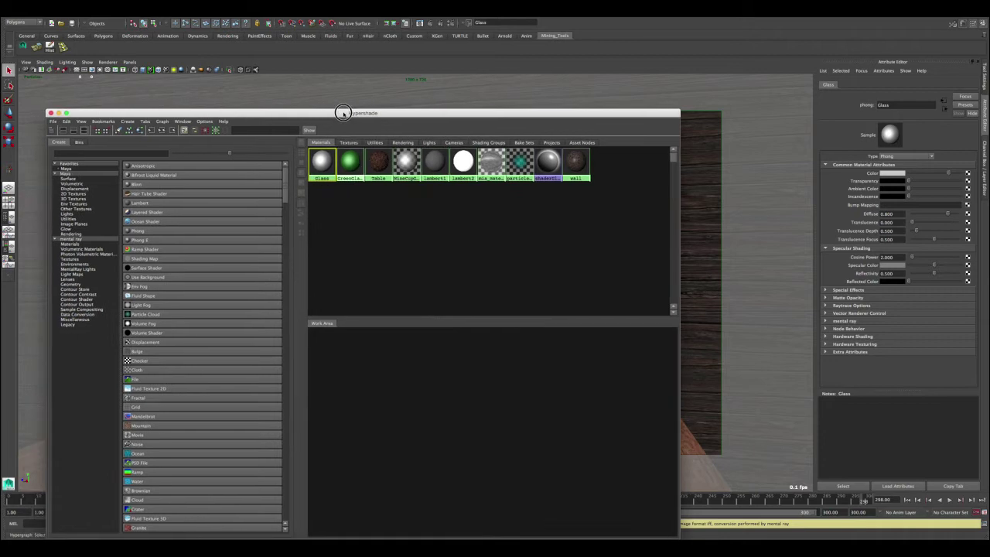
pyautogui.click(80, 240)
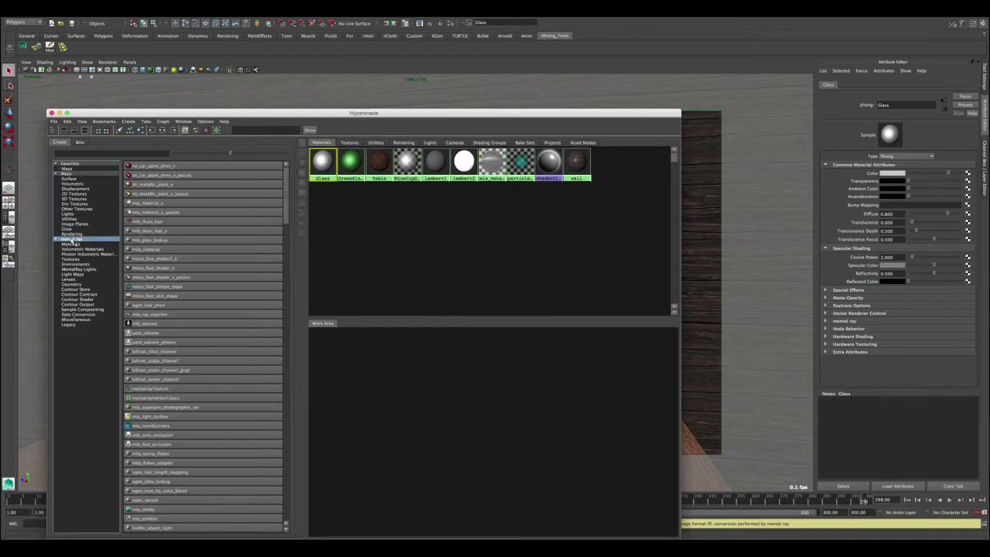
pyautogui.click(151, 203)
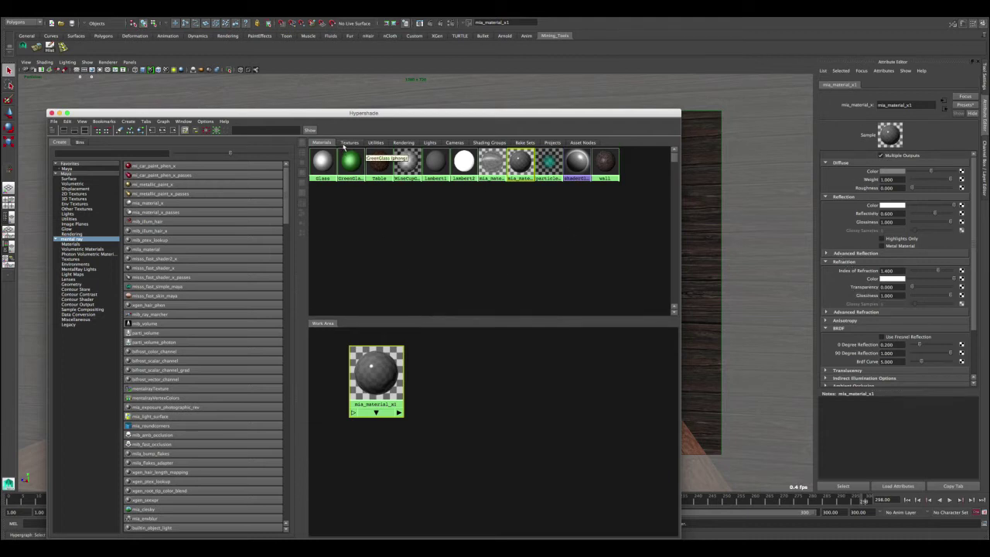
# Select all four wine glasses and assign the new mia_material_x to them, closing the Hypershade when done.
pyautogui.moveTo(329, 114); pyautogui.dragTo(744, 114)
pyautogui.moveTo(508, 114); pyautogui.dragTo(643, 114)
pyautogui.click(534, 325)
pyautogui.keyDown('shift'); pyautogui.click(460, 317); pyautogui.keyUp('shift')
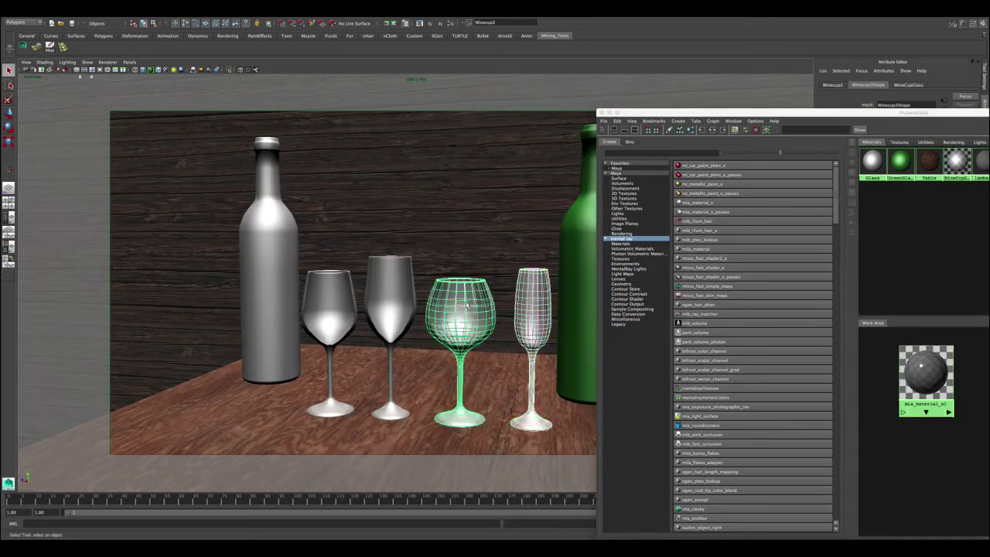
pyautogui.keyDown('shift'); pyautogui.click(390, 317); pyautogui.keyUp('shift')
pyautogui.keyDown('shift'); pyautogui.click(340, 300); pyautogui.keyUp('shift')
pyautogui.moveTo(650, 114); pyautogui.dragTo(280, 94)
pyautogui.moveTo(550, 341); pyautogui.dragTo(549, 328, button='right')
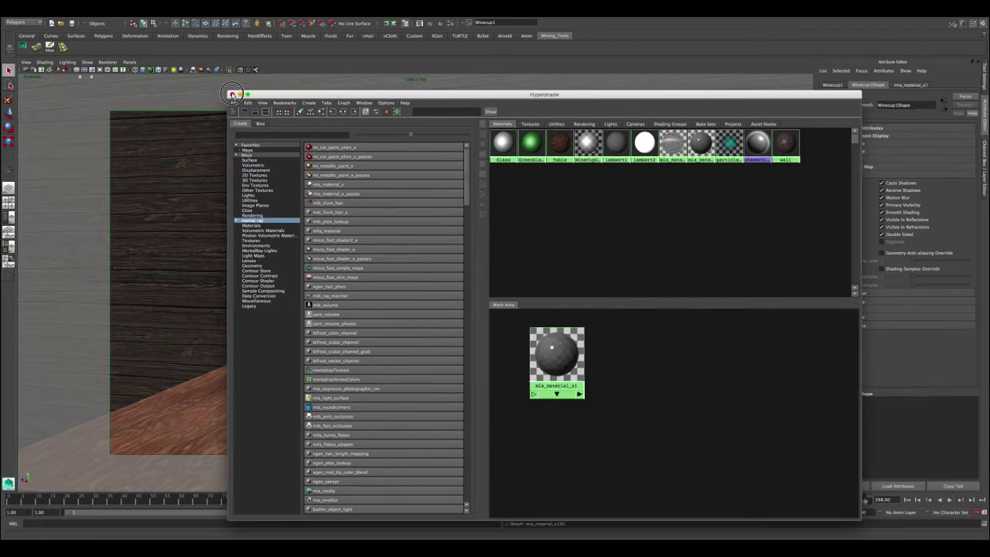
pyautogui.click(230, 94)
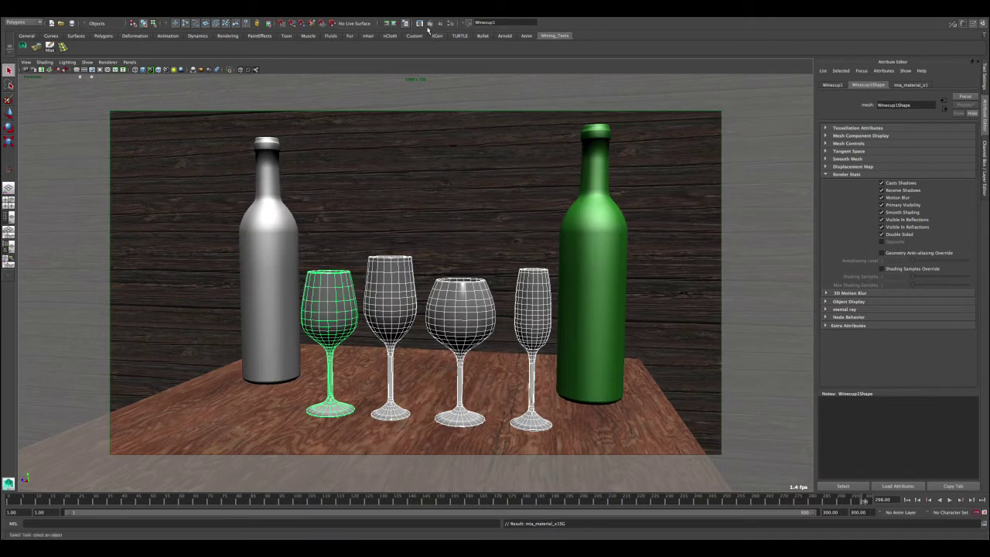
# Render the camera view and mark a render region around the four wine glasses, with the image at real size.
pyautogui.click(430, 23)
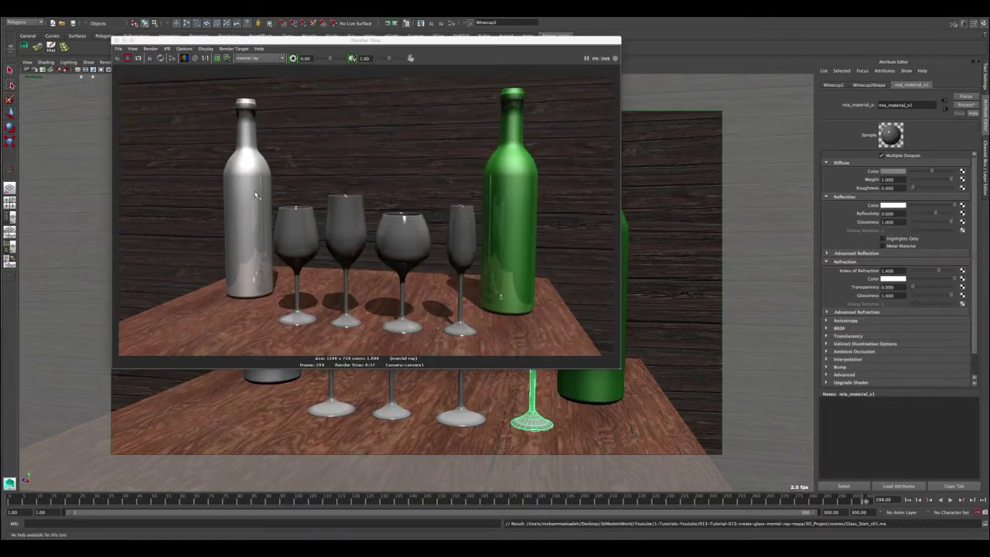
pyautogui.moveTo(256, 187); pyautogui.dragTo(484, 347)
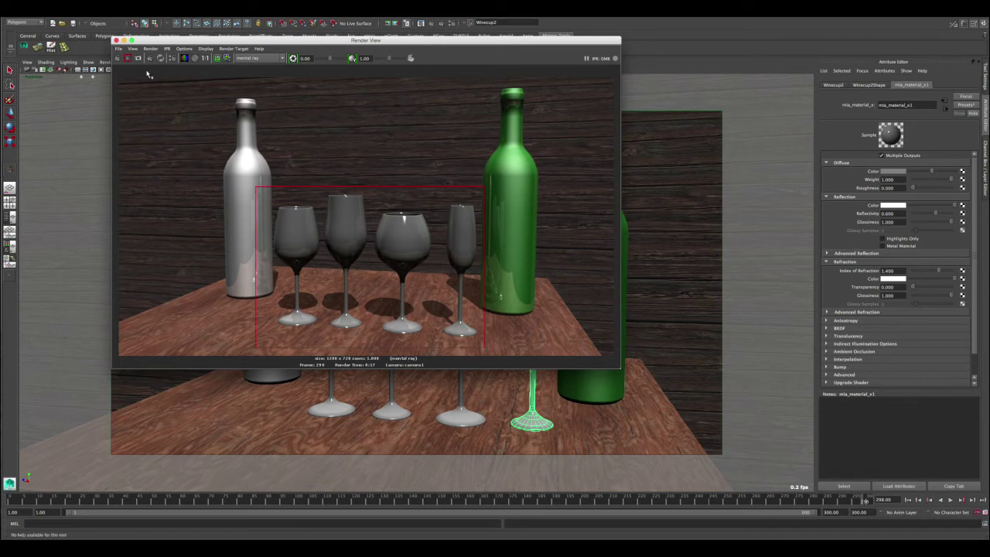
pyautogui.click(205, 60)
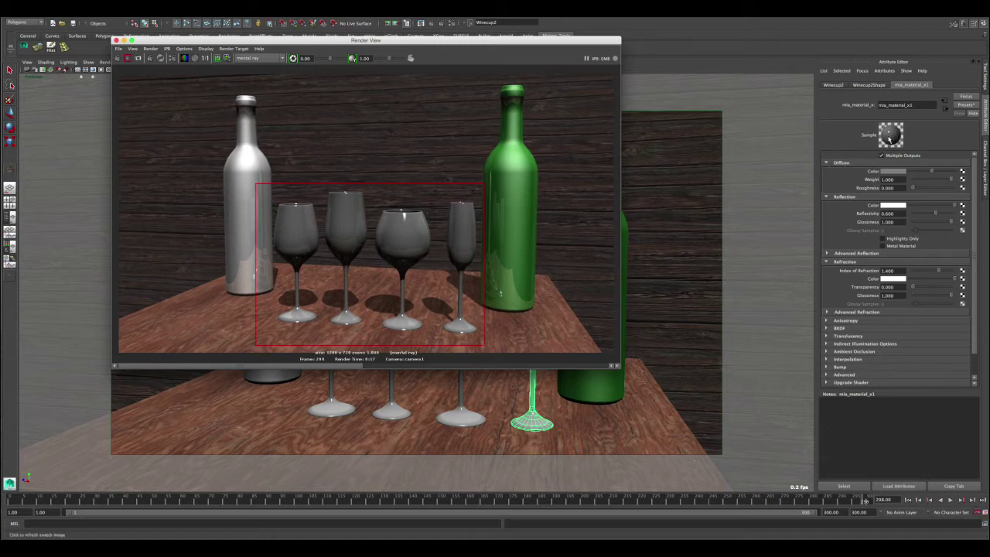
# Set the glass material's diffuse colour to black, its diffuse weight to 0 and its refraction transparency to 1.
pyautogui.moveTo(931, 170); pyautogui.dragTo(908, 171)
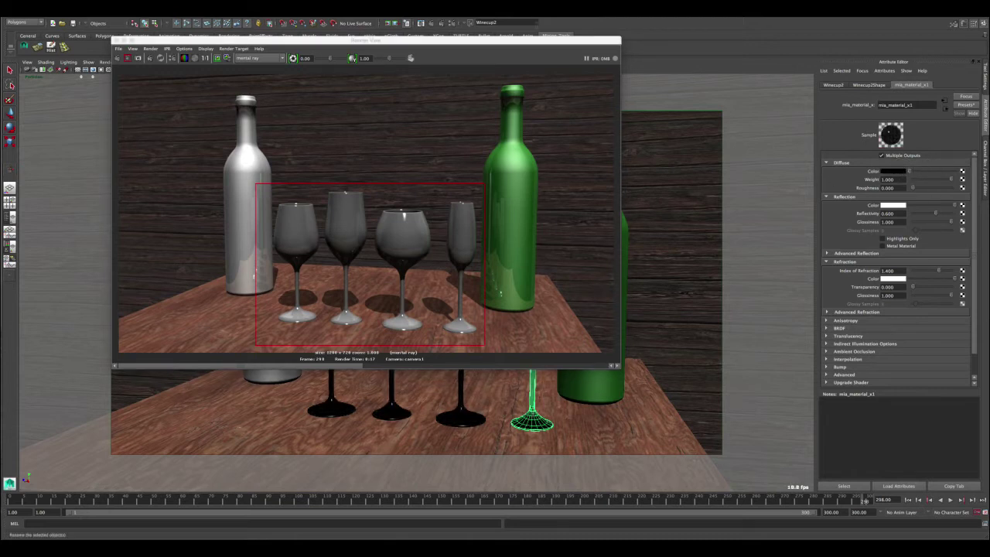
pyautogui.moveTo(544, 44); pyautogui.dragTo(371, 44)
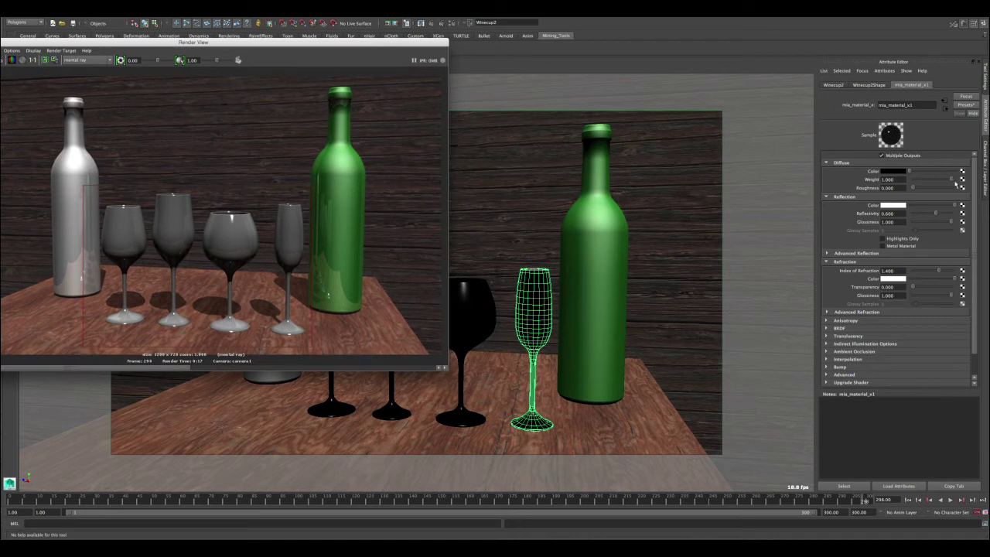
pyautogui.moveTo(952, 181); pyautogui.dragTo(825, 185)
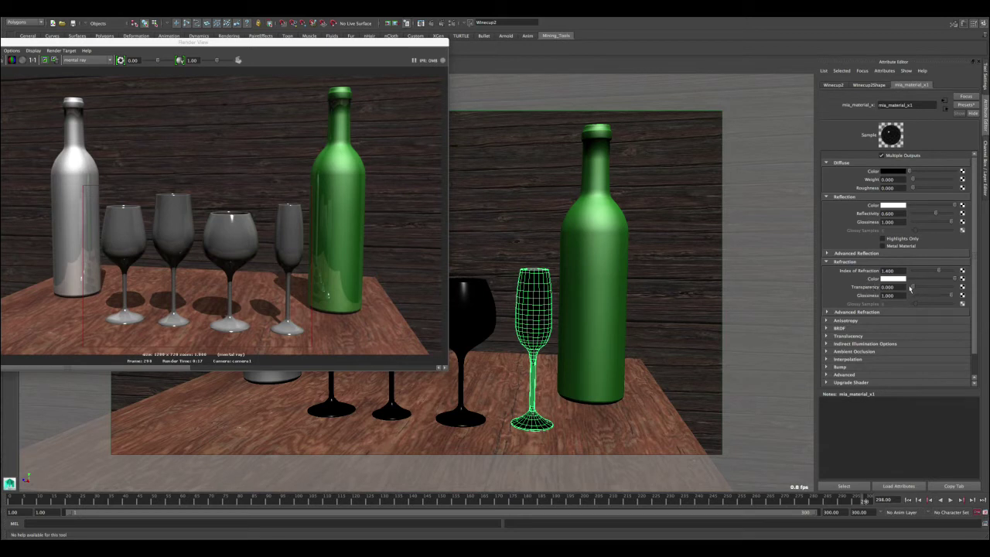
pyautogui.moveTo(915, 287); pyautogui.dragTo(950, 288)
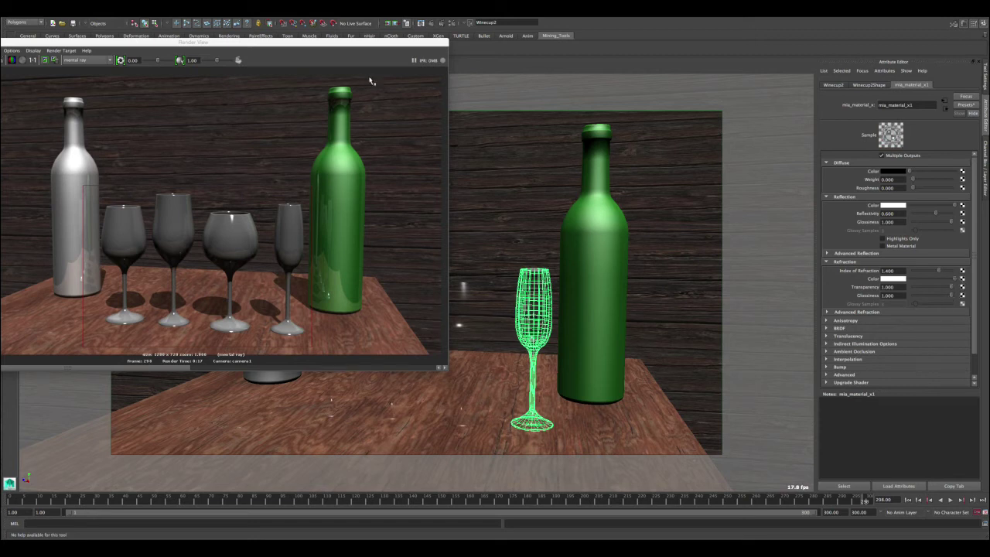
# Save the scene and re-render the region around the wine glasses.
pyautogui.moveTo(357, 52); pyautogui.dragTo(546, 72)
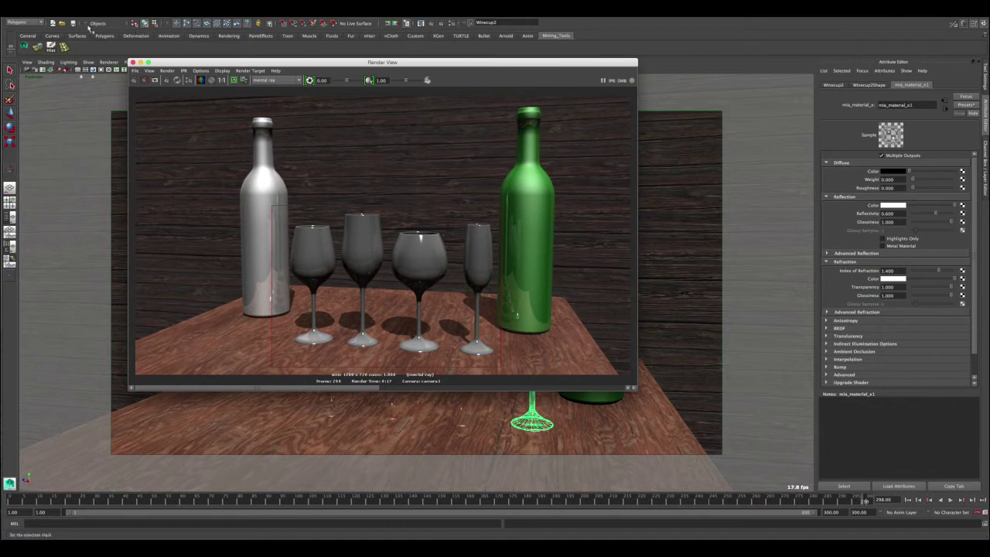
pyautogui.click(72, 23)
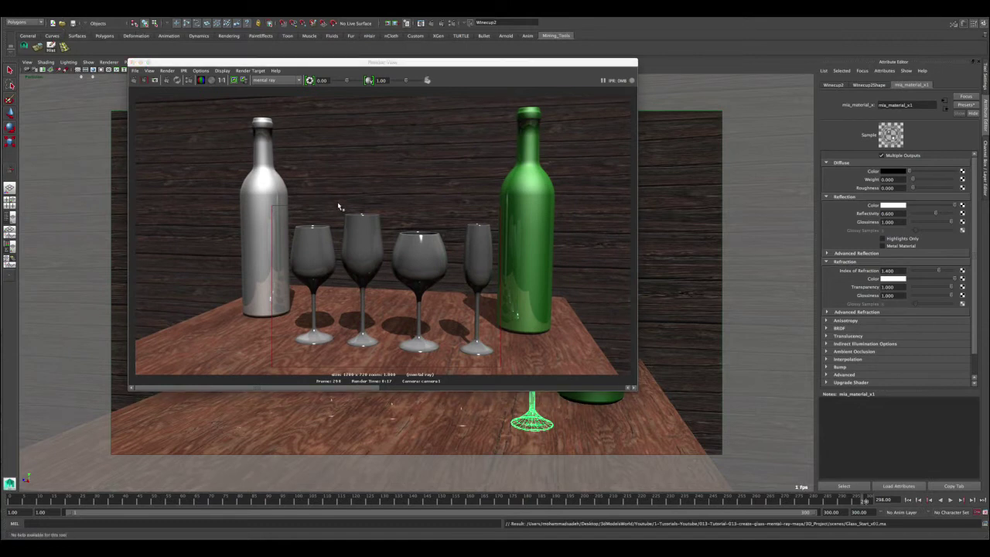
pyautogui.click(143, 80)
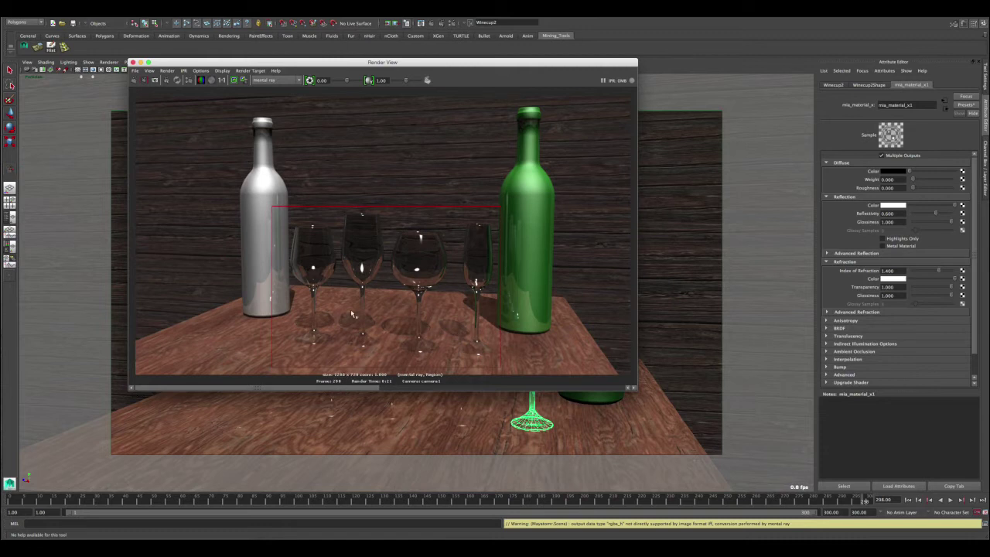
pyautogui.moveTo(367, 388)
pyautogui.mouseDown()
pyautogui.moveTo(513, 388)
pyautogui.moveTo(363, 388)
pyautogui.mouseUp()
# Enable Use Fresnel Reflection in the material's BRDF settings and set the index of refraction to 1.5.
pyautogui.click(826, 328)
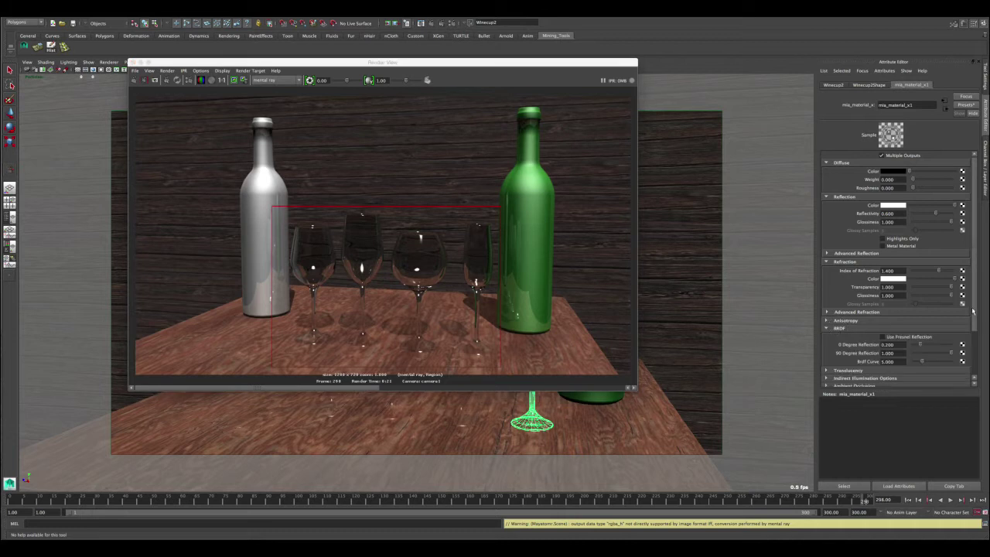
pyautogui.scroll(-1, 973, 310)
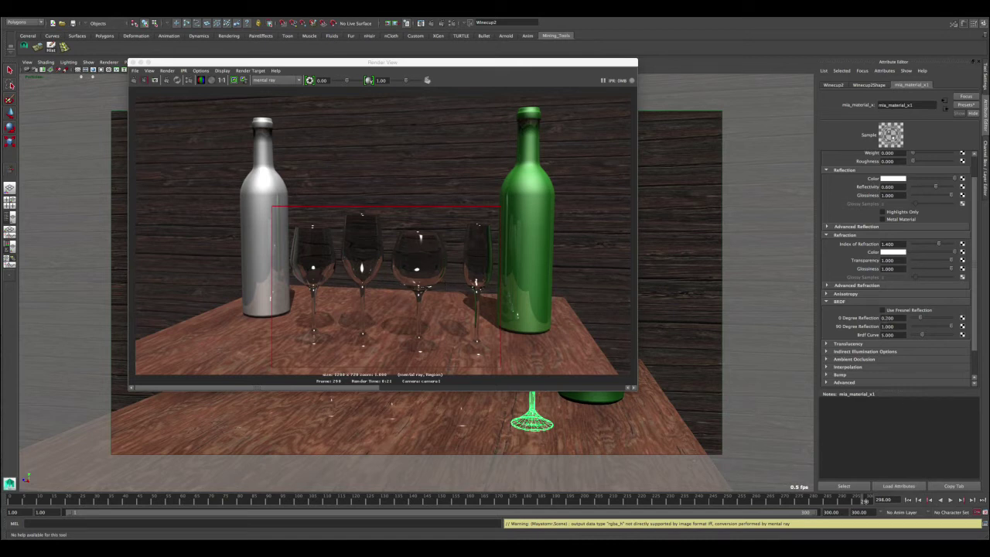
pyautogui.click(882, 310)
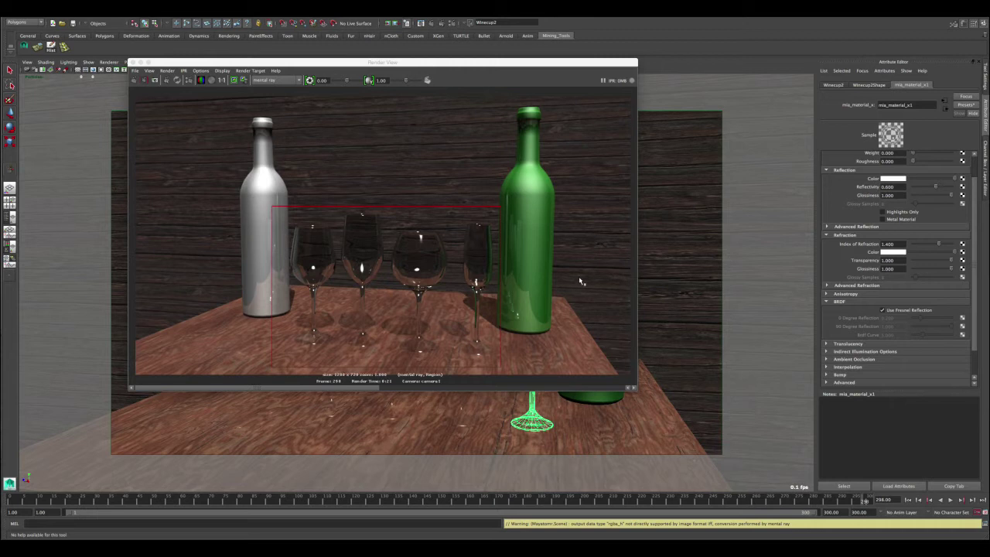
pyautogui.click(890, 243)
pyautogui.write('1.5')
pyautogui.press('Return')
# Re-render the wine glass region, compare it with the previous stored render, and close the render window.
pyautogui.click(263, 128)
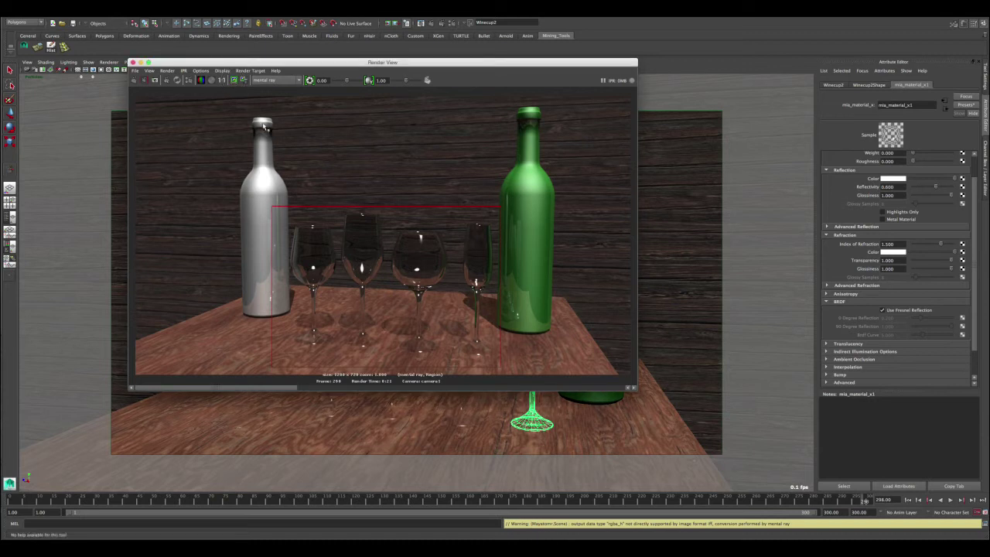
pyautogui.click(145, 80)
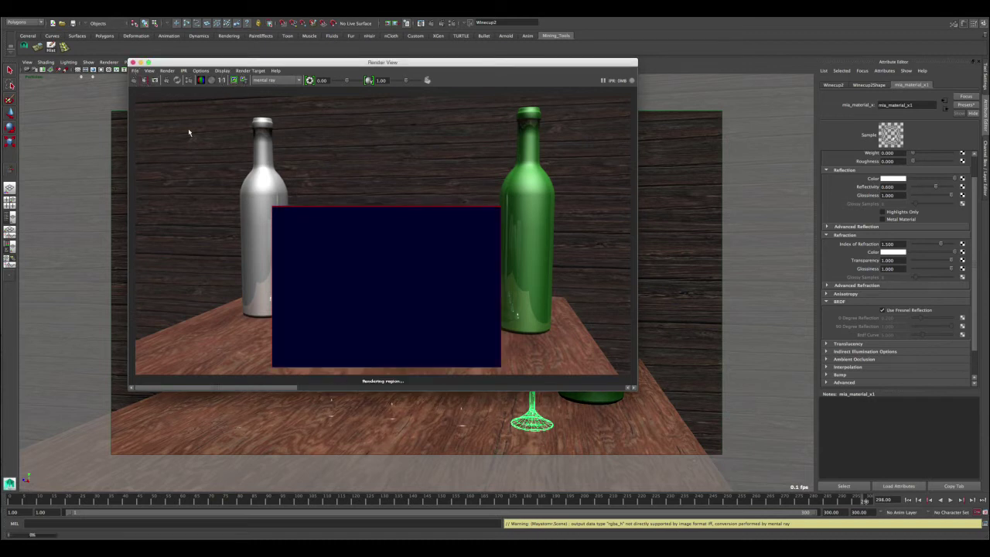
pyautogui.moveTo(281, 389); pyautogui.dragTo(326, 378)
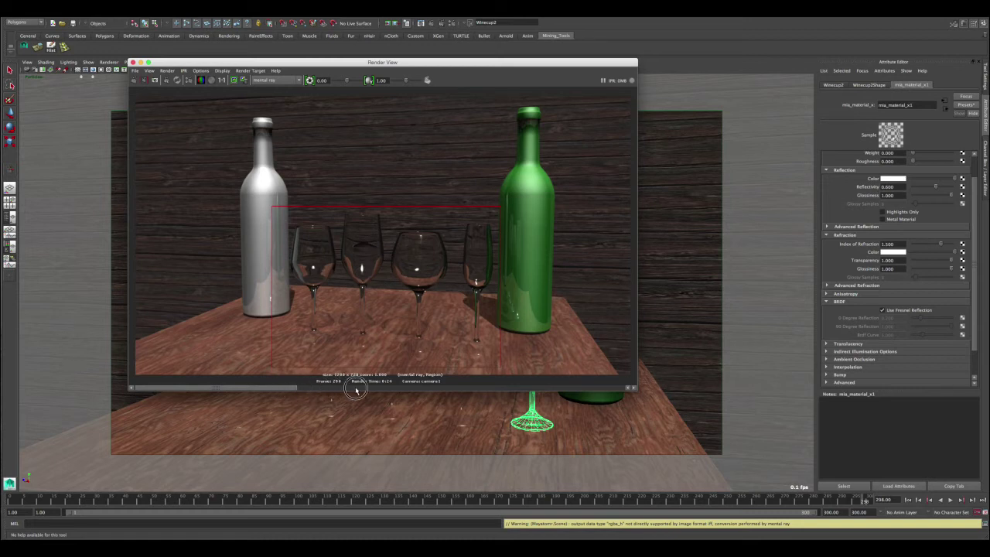
pyautogui.click(381, 388)
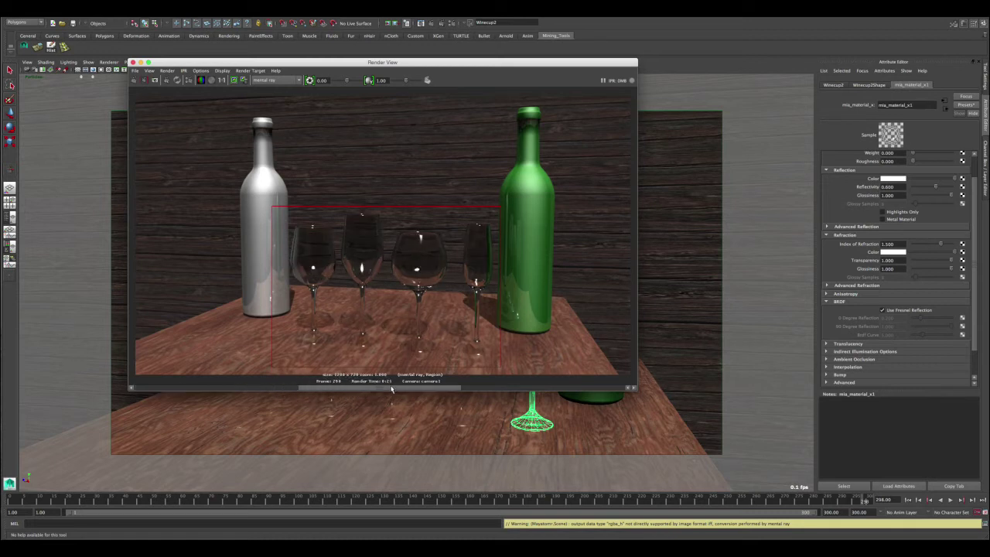
pyautogui.click(293, 387)
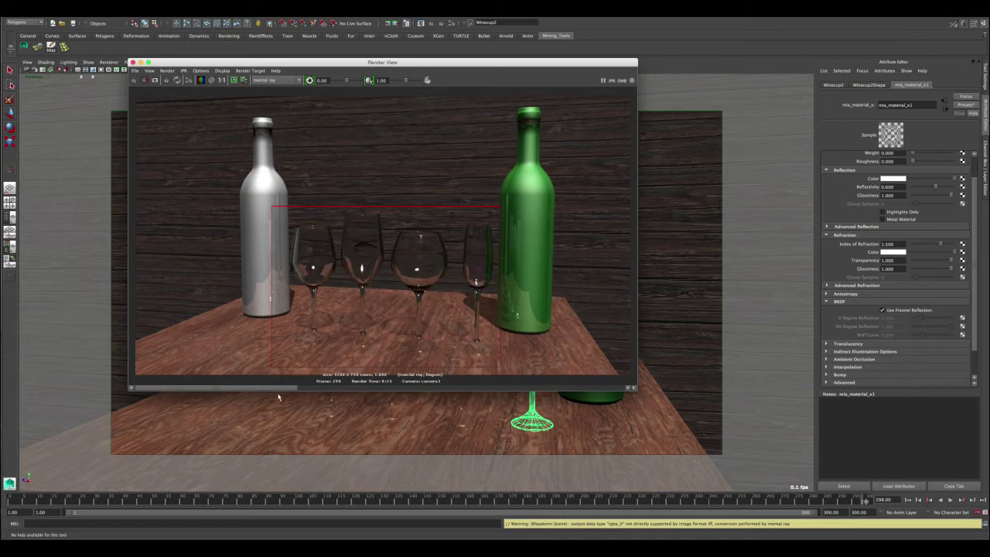
pyautogui.moveTo(277, 389); pyautogui.dragTo(347, 387)
pyautogui.moveTo(285, 388)
pyautogui.mouseDown()
pyautogui.moveTo(384, 389)
pyautogui.moveTo(300, 389)
pyautogui.mouseUp()
pyautogui.click(132, 62)
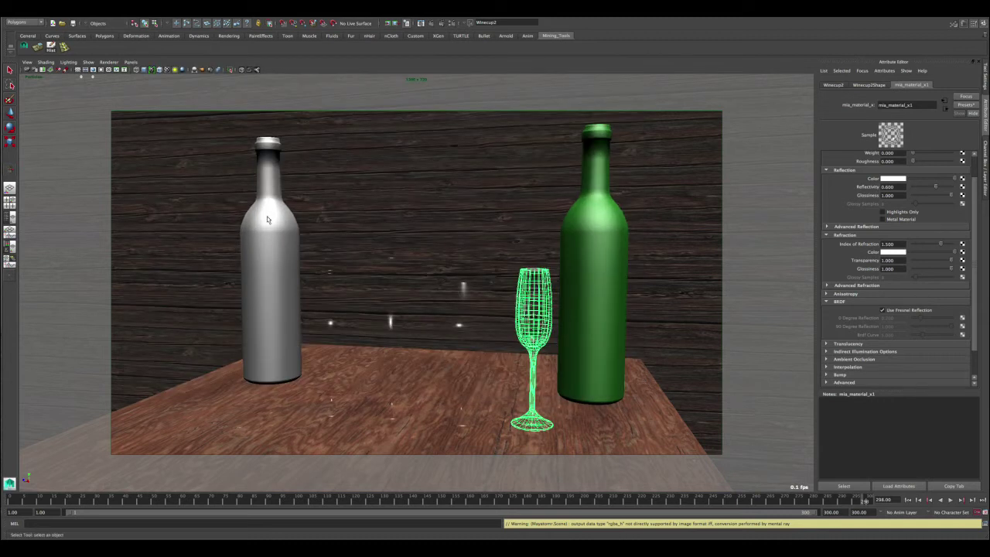
# Assign a new mia_material_x to the silver wine bottle and set its diffuse colour to black and diffuse weight to 0.
pyautogui.click(268, 220)
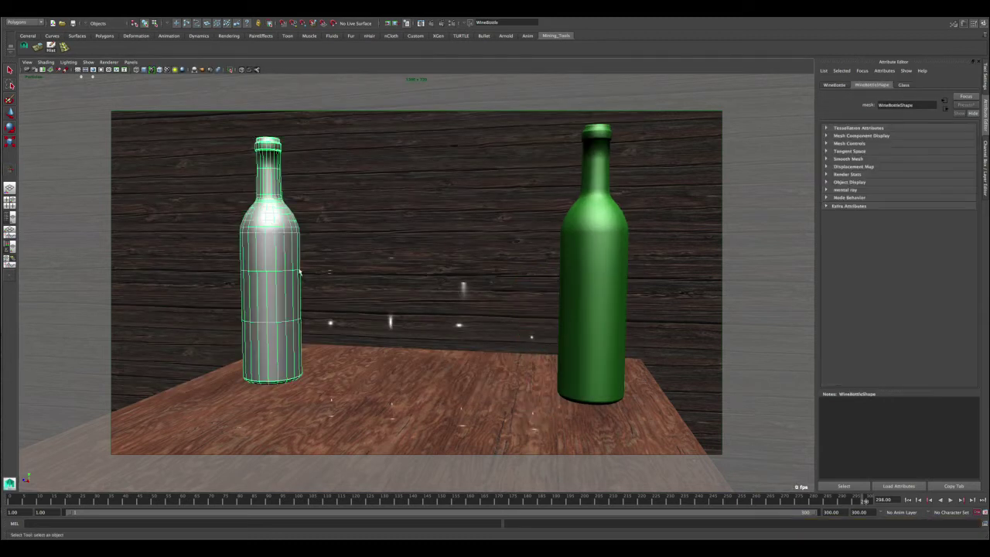
pyautogui.moveTo(274, 224); pyautogui.dragTo(279, 373, button='right')
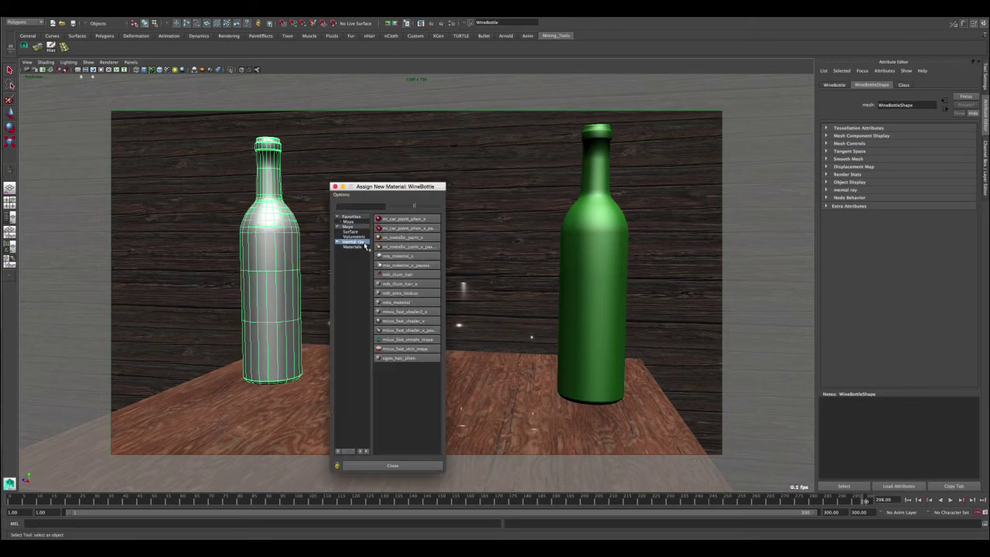
pyautogui.click(397, 255)
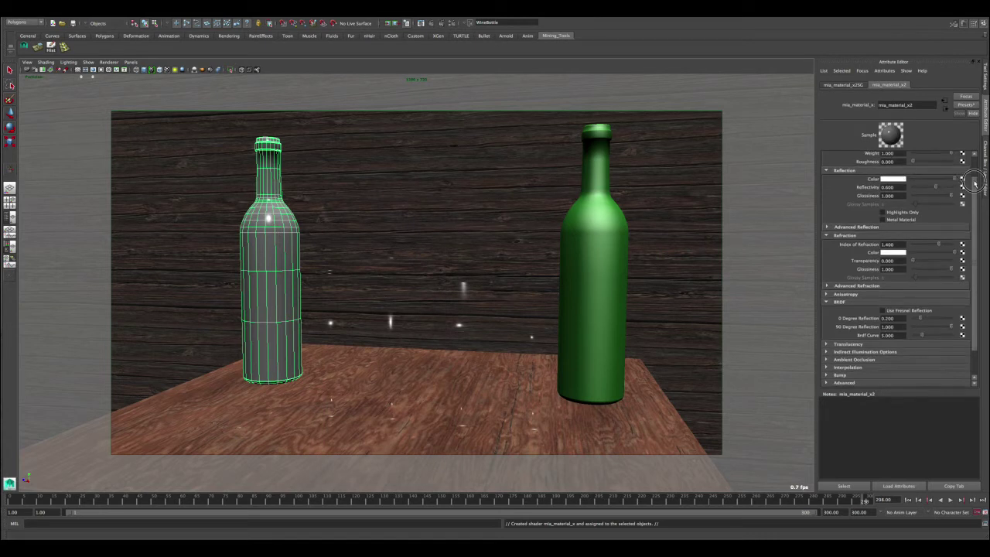
pyautogui.scroll(2, 968, 170)
pyautogui.moveTo(930, 172); pyautogui.dragTo(907, 171)
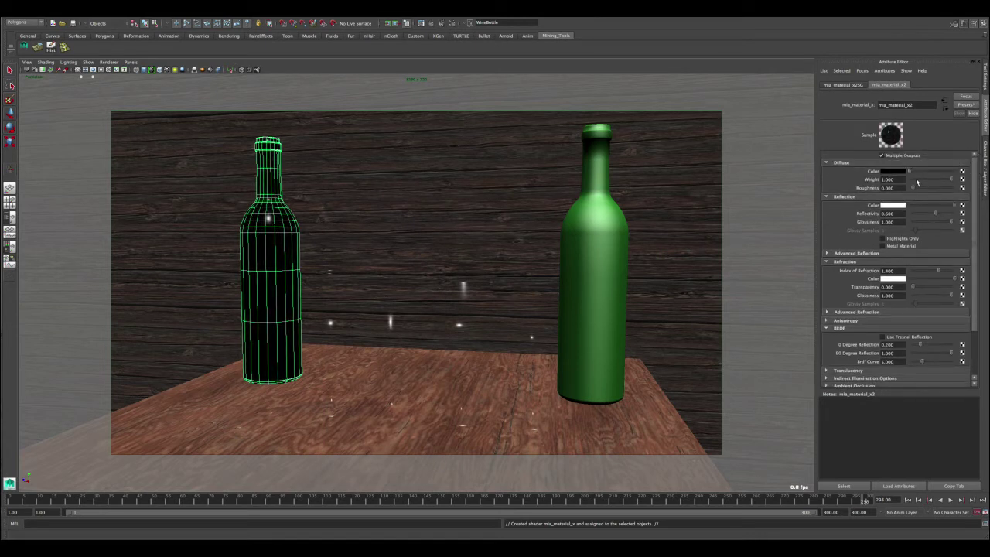
# Set the bottle material's index of refraction to 1.5 and transparency to 1, and enable Use Fresnel Reflection.
pyautogui.scroll(-4, 910, 235)
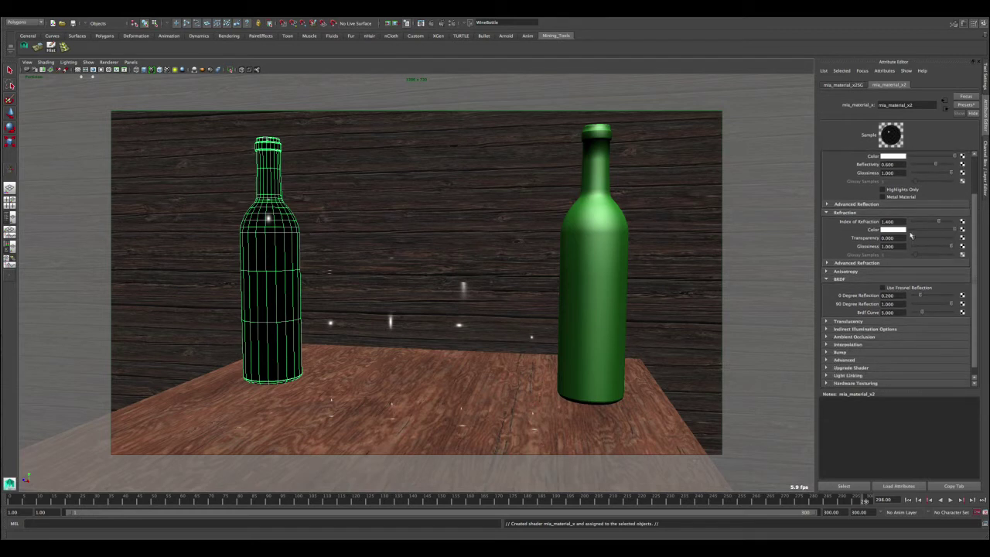
pyautogui.doubleClick(892, 222)
pyautogui.write('1.5')
pyautogui.press('Return')
pyautogui.moveTo(915, 240); pyautogui.dragTo(956, 239)
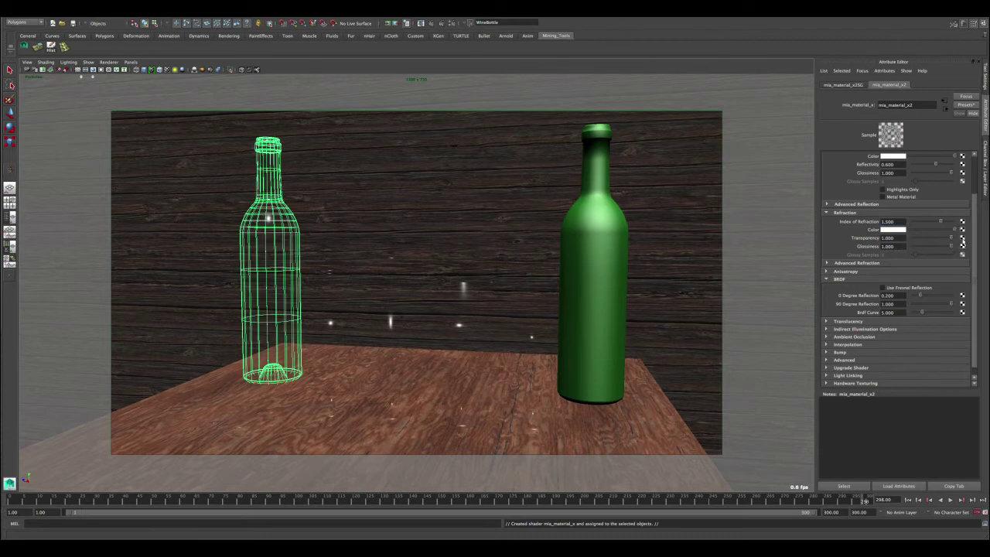
pyautogui.click(883, 287)
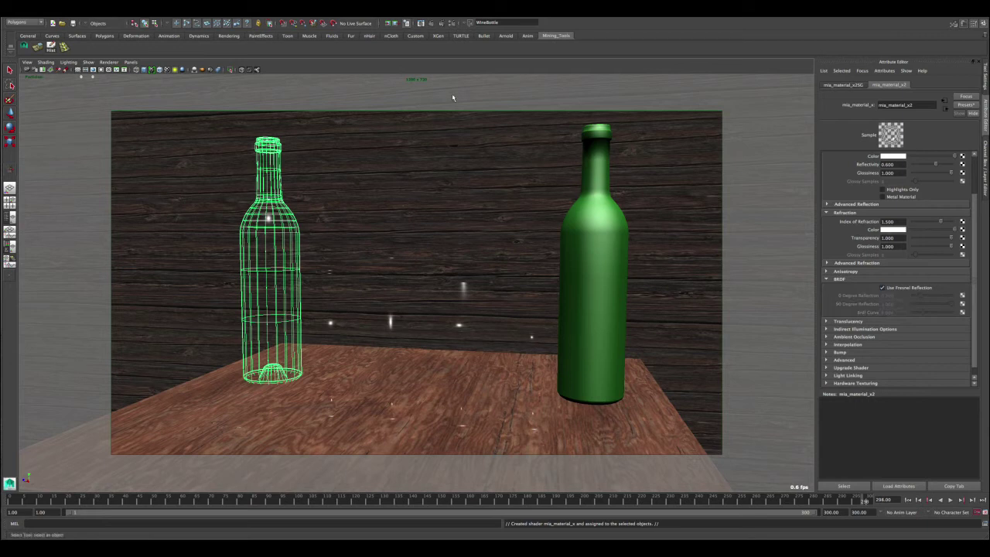
# Render the current frame to check the clear glass bottle, and close the render window.
pyautogui.click(431, 24)
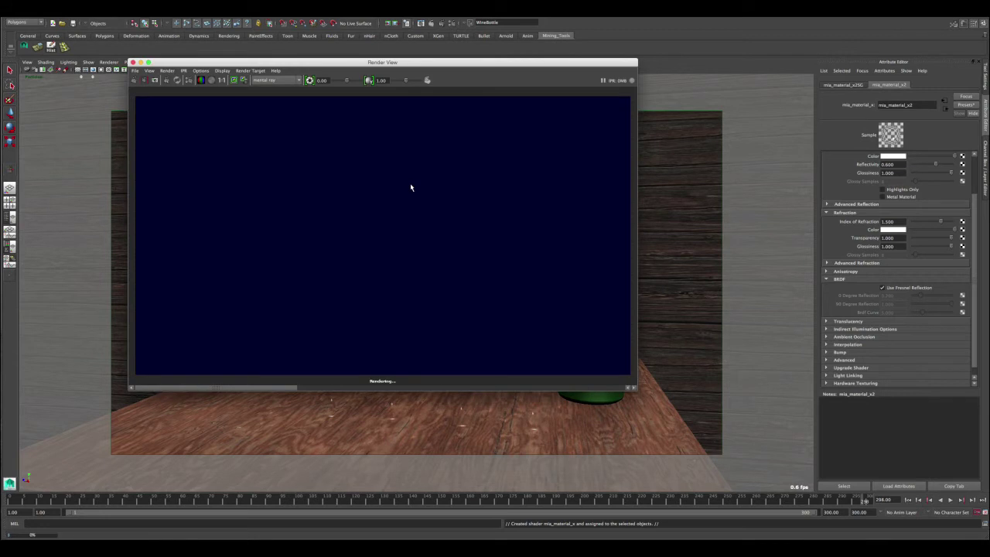
pyautogui.moveTo(345, 384); pyautogui.dragTo(269, 374)
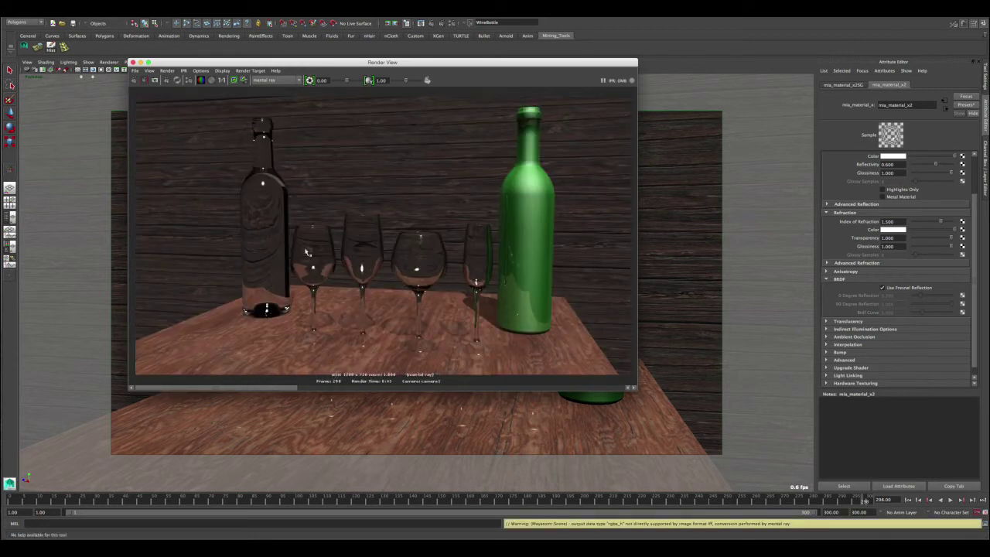
pyautogui.click(288, 386)
pyautogui.moveTo(288, 387)
pyautogui.mouseDown()
pyautogui.moveTo(374, 385)
pyautogui.moveTo(288, 387)
pyautogui.moveTo(341, 380)
pyautogui.moveTo(295, 380)
pyautogui.mouseUp()
pyautogui.click(133, 62)
# Examine the wall, floor and table surrounding the bottles in the perspective view, and review the last render again.
pyautogui.press('space')
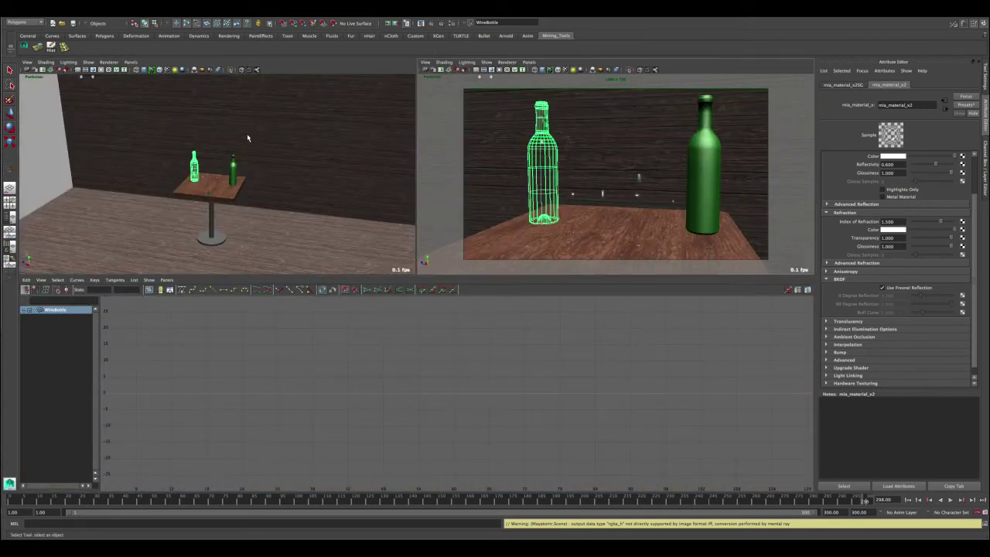
pyautogui.press('space')
pyautogui.keyDown('alt'); pyautogui.moveTo(328, 239); pyautogui.dragTo(213, 200, button='right'); pyautogui.keyUp('alt')
pyautogui.keyDown('alt'); pyautogui.moveTo(214, 200); pyautogui.dragTo(337, 157); pyautogui.keyUp('alt')
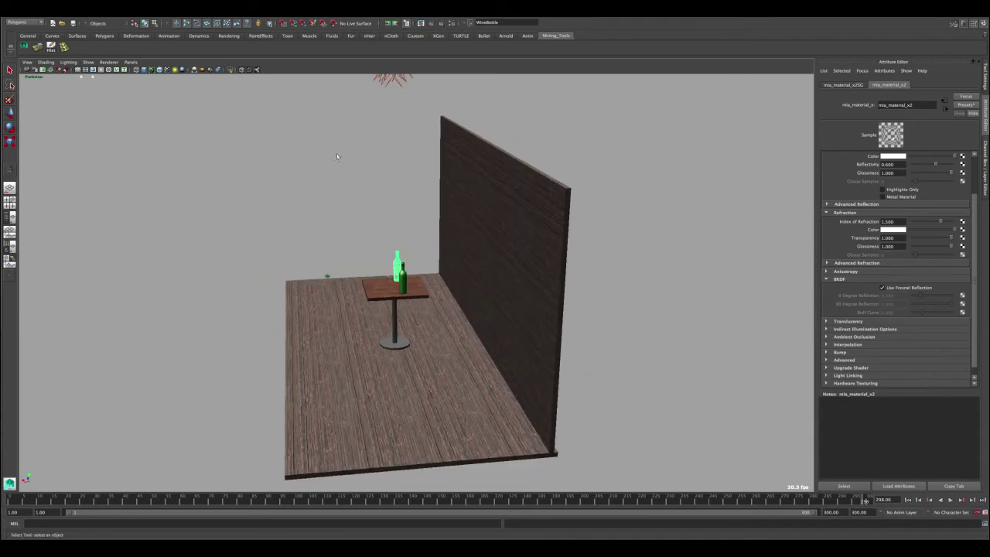
pyautogui.keyDown('alt'); pyautogui.moveTo(222, 387); pyautogui.dragTo(652, 199); pyautogui.keyUp('alt')
pyautogui.keyDown('alt'); pyautogui.moveTo(534, 296); pyautogui.dragTo(354, 248); pyautogui.keyUp('alt')
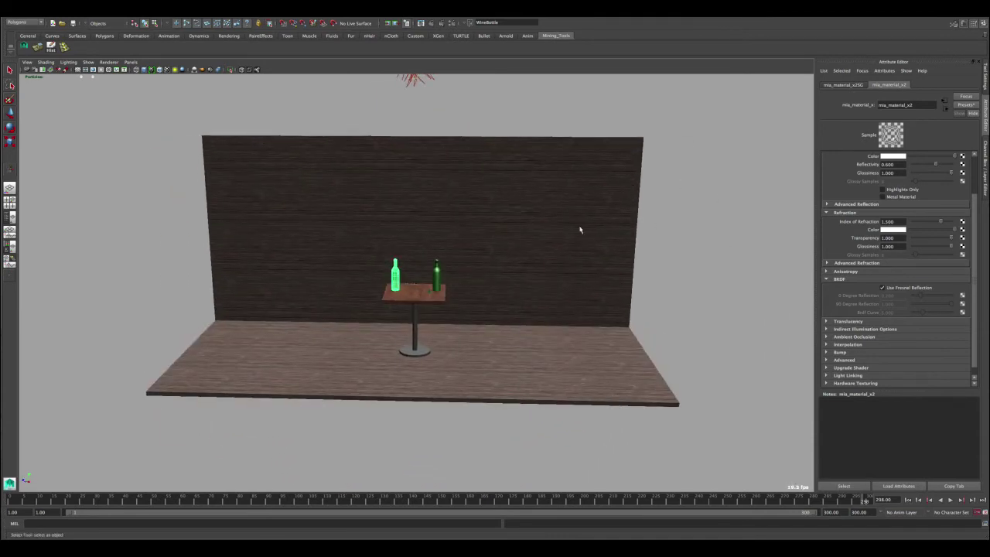
pyautogui.keyDown('alt'); pyautogui.moveTo(392, 215); pyautogui.dragTo(504, 316, button='right'); pyautogui.keyUp('alt')
pyautogui.press('space')
pyautogui.press('space')
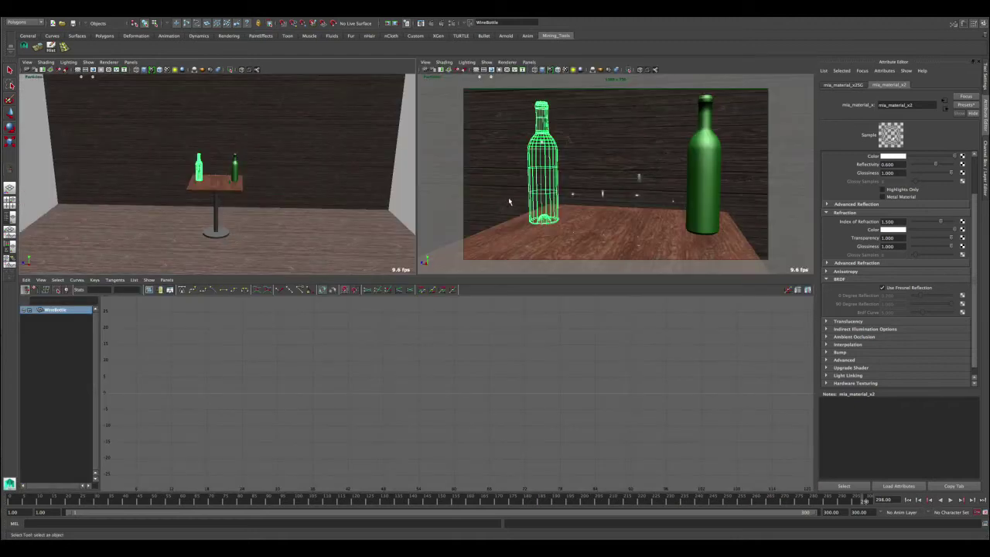
pyautogui.click(420, 23)
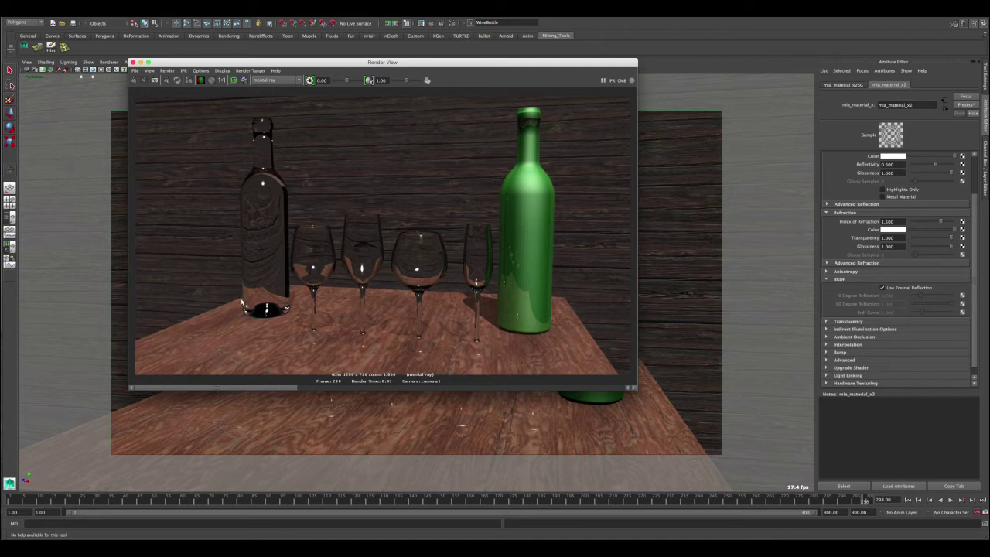
pyautogui.click(132, 62)
# Assign a new mia_material_x to the green wine bottle with the recent green as diffuse colour, transparency 1 and reflectivity 1.
pyautogui.click(594, 221)
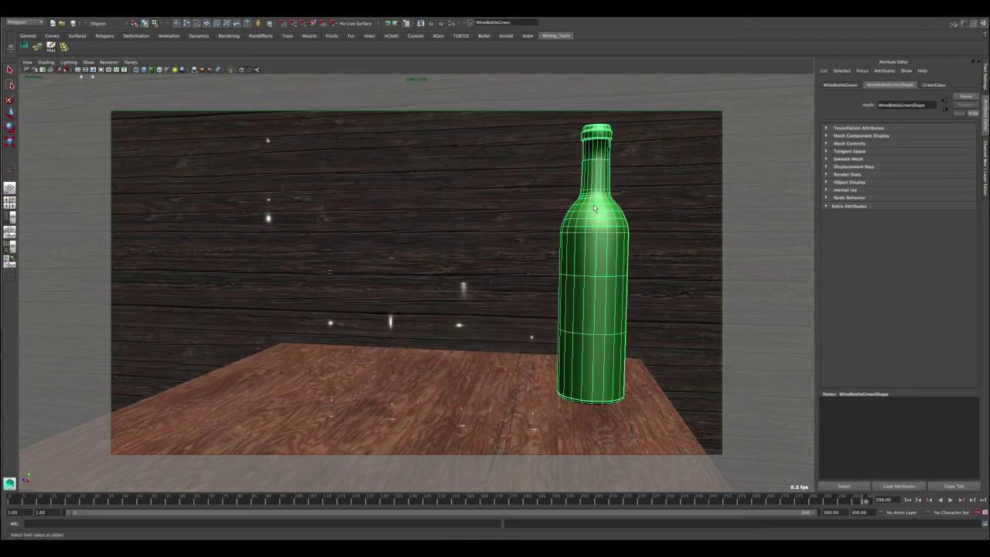
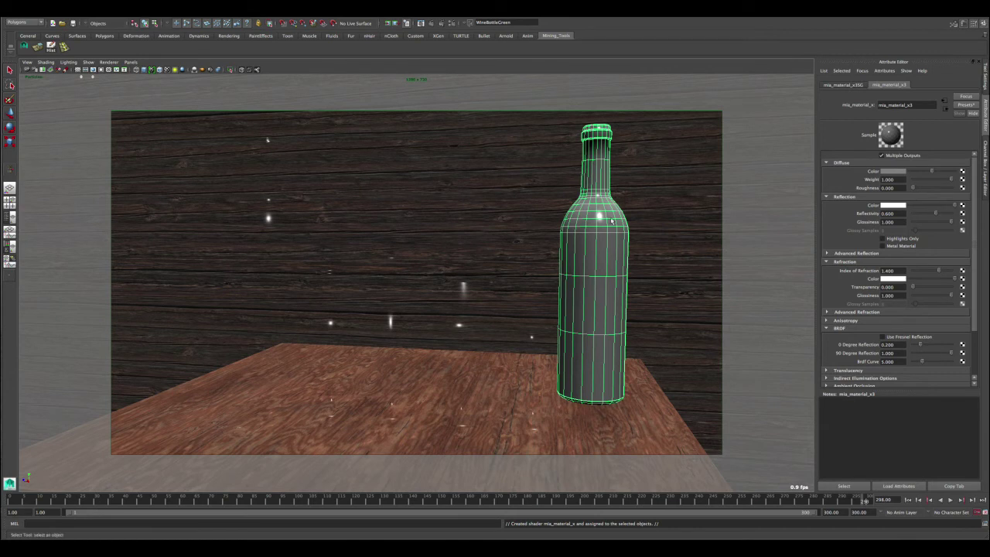
pyautogui.click(901, 172)
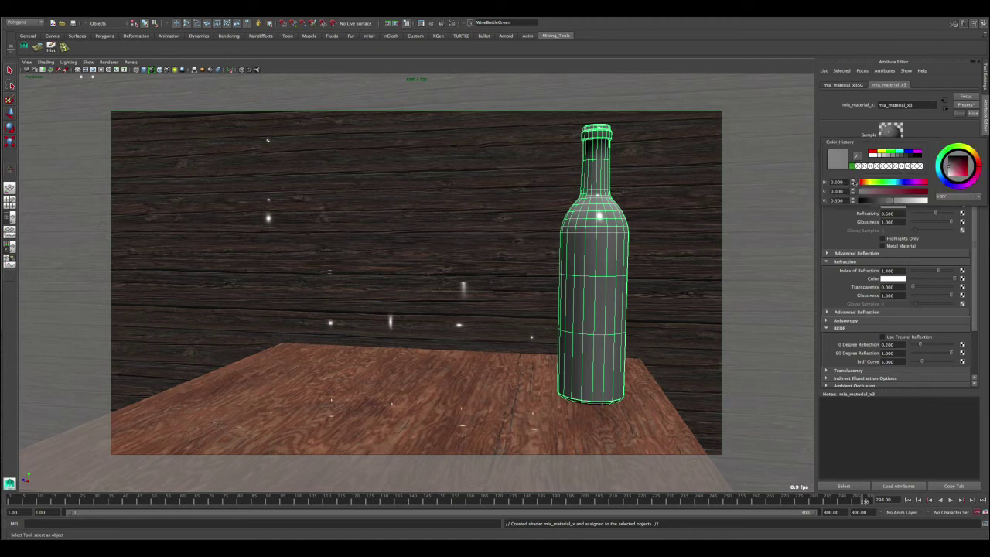
pyautogui.click(853, 166)
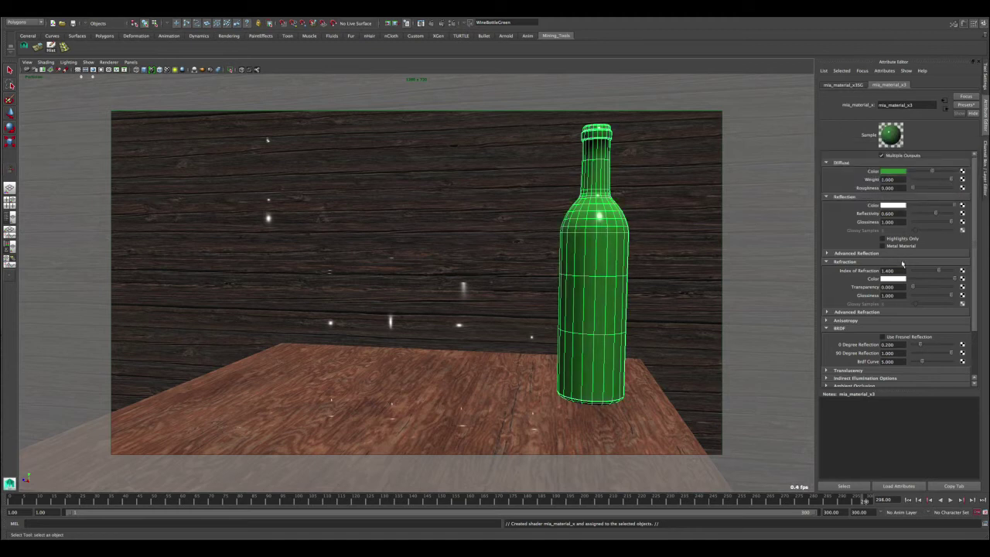
pyautogui.moveTo(913, 287); pyautogui.dragTo(949, 286)
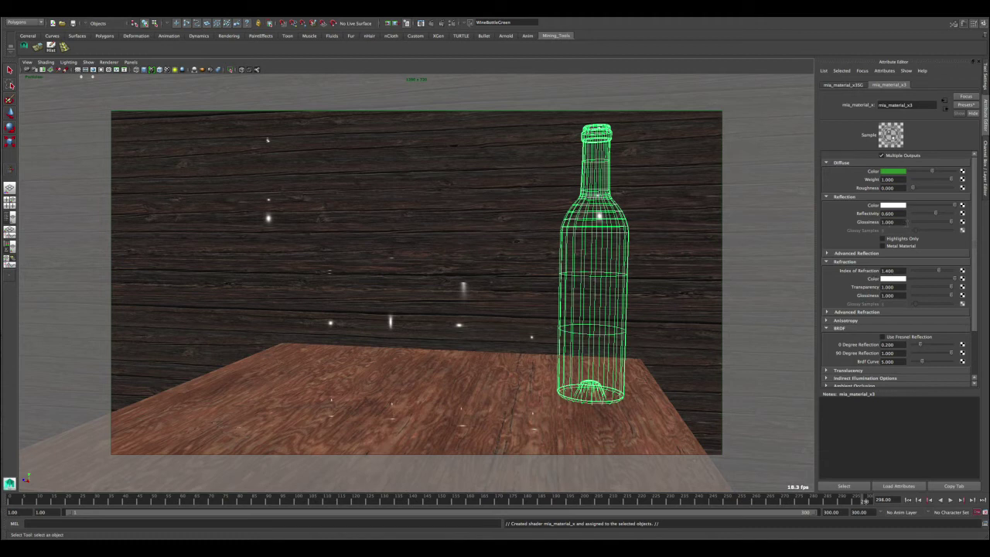
pyautogui.moveTo(940, 216); pyautogui.dragTo(953, 214)
# Set the reflectivity to 1 in both the wine glass material and the clear bottle's material.
pyautogui.click(465, 291)
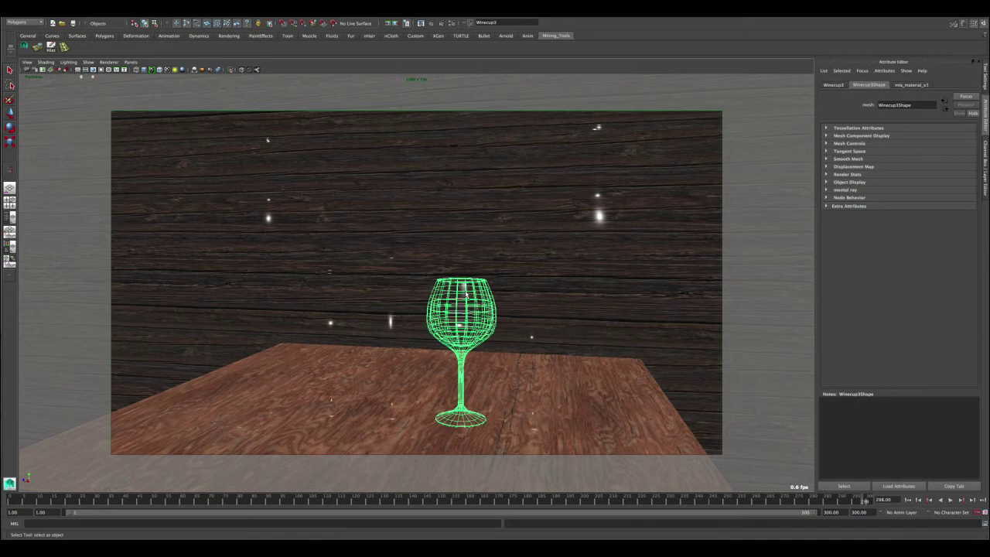
pyautogui.click(911, 84)
pyautogui.moveTo(921, 217); pyautogui.dragTo(952, 214)
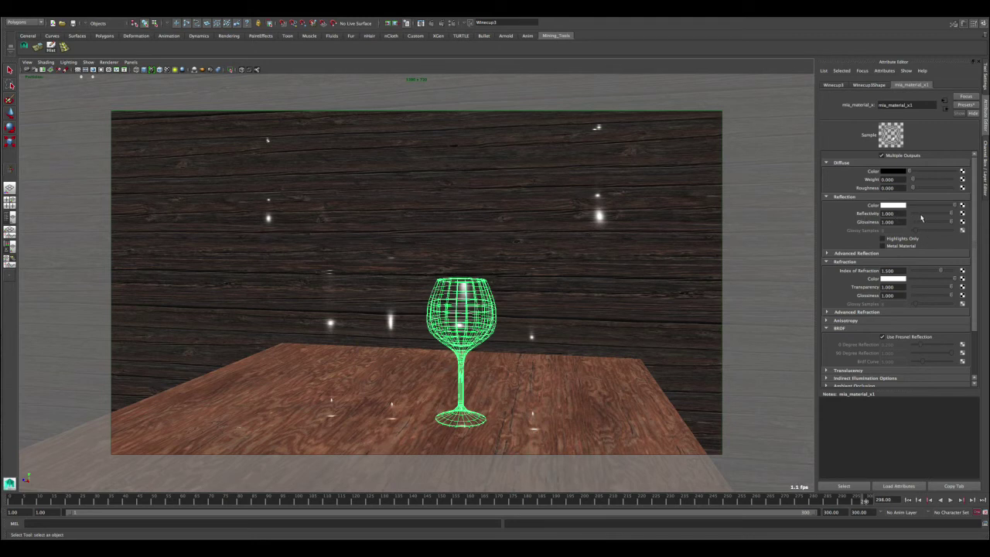
pyautogui.click(275, 222)
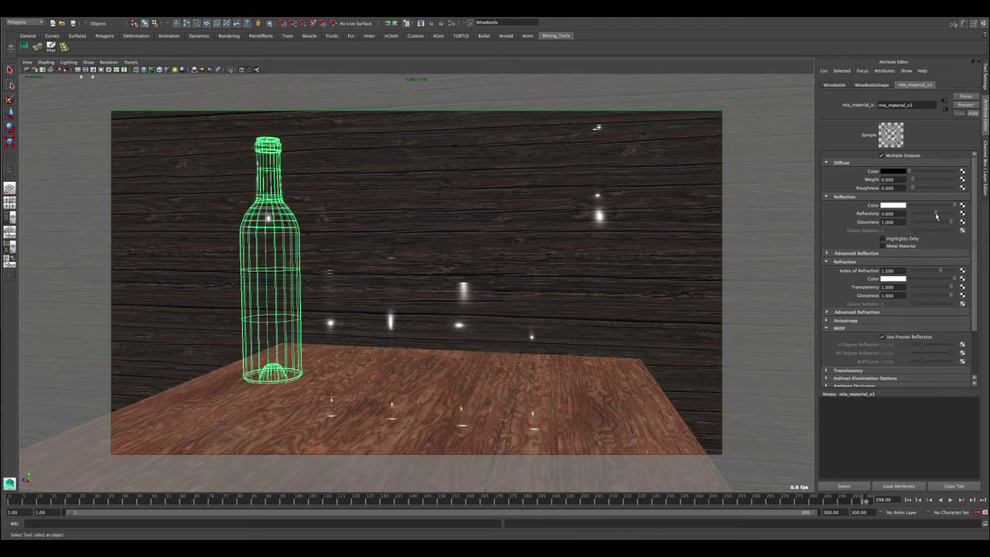
pyautogui.moveTo(933, 215); pyautogui.dragTo(954, 214)
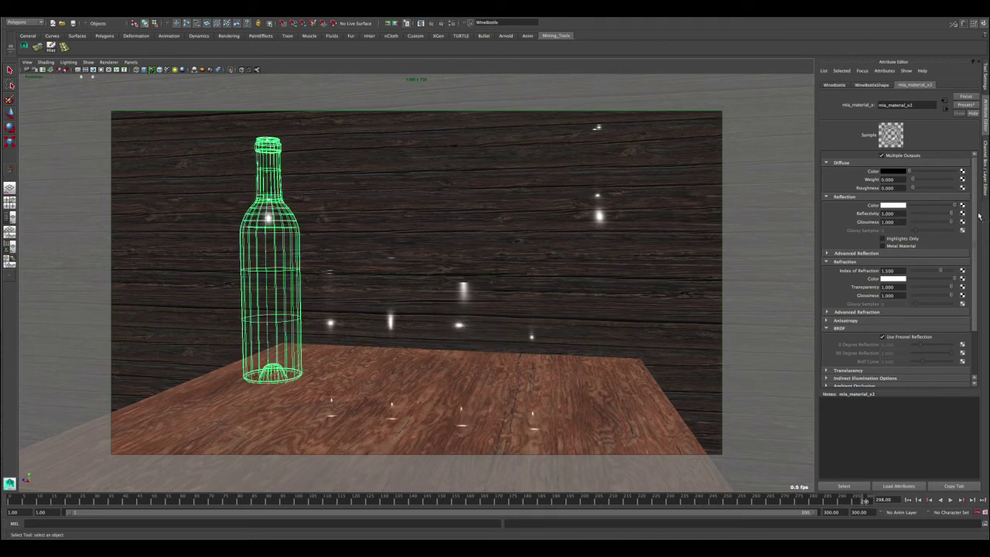
pyautogui.click(464, 309)
# Set the index of refraction of the green bottle's material to 1.5 and enable Use Fresnel Reflection.
pyautogui.click(616, 222)
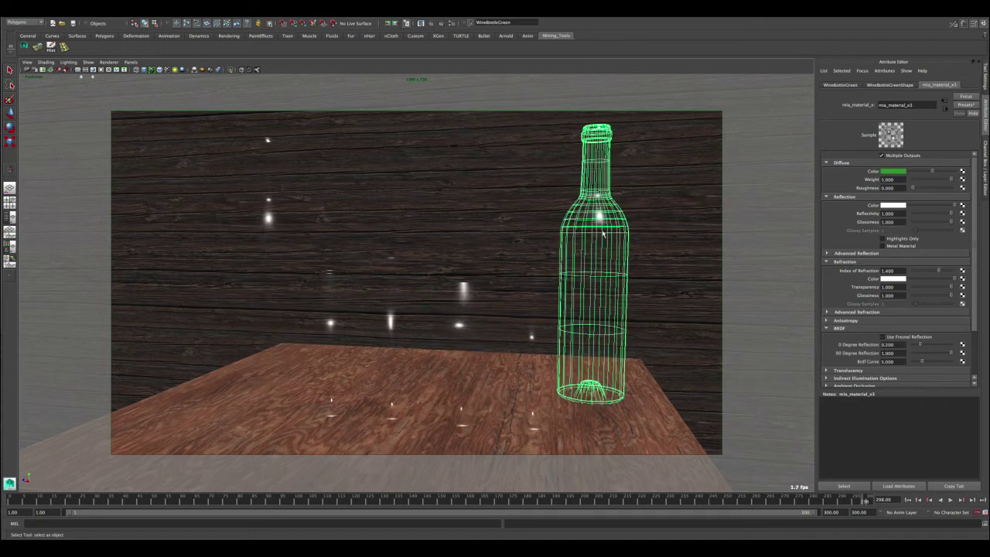
pyautogui.scroll(-1, 959, 232)
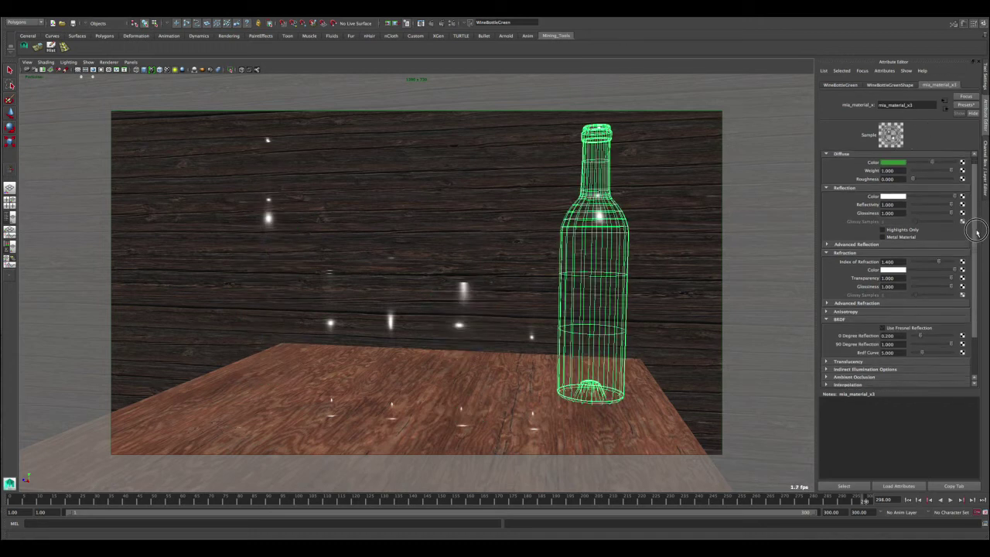
pyautogui.click(888, 248)
pyautogui.write('1.')
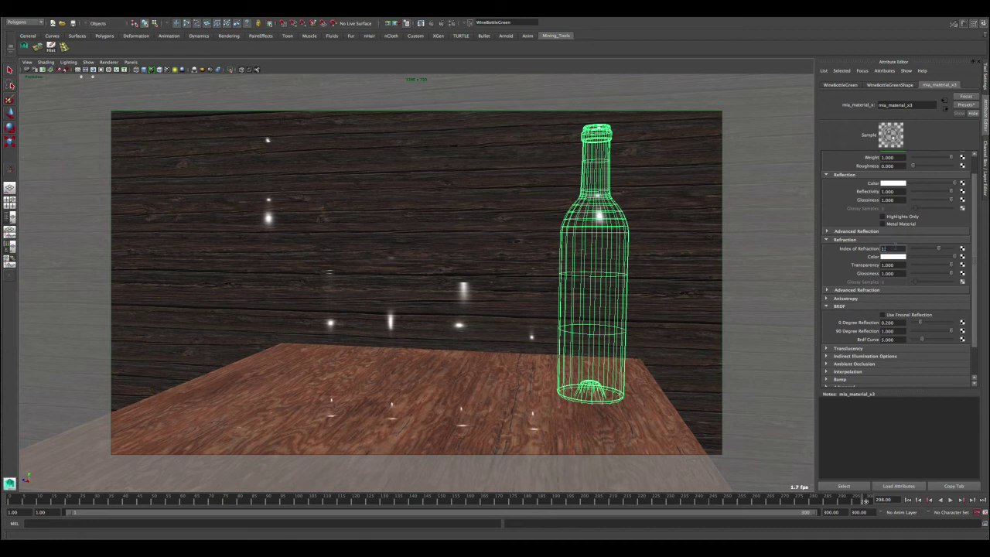
pyautogui.write('5')
pyautogui.press('Return')
pyautogui.click(883, 314)
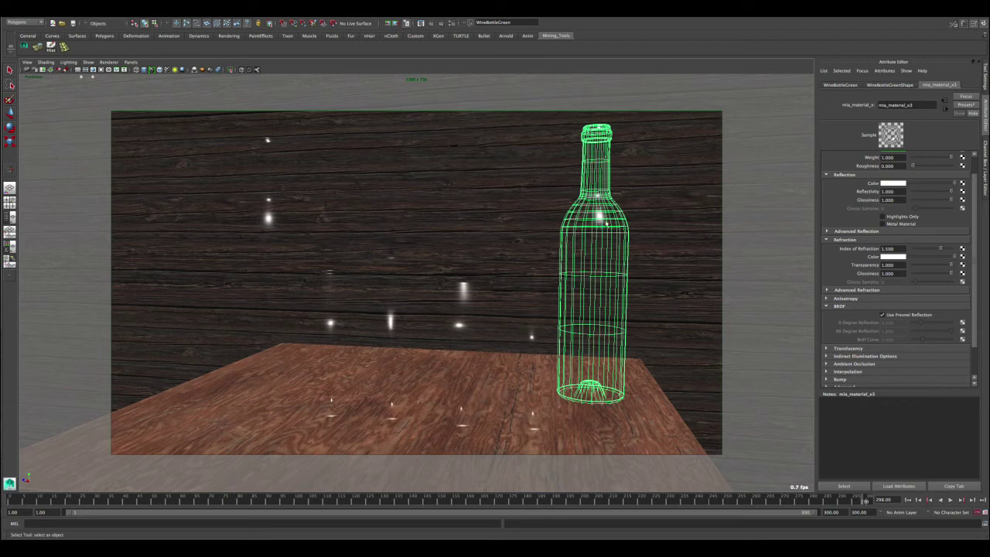
# Render the frame to check how the green bottle's glass material looks.
pyautogui.scroll(1, 970, 224)
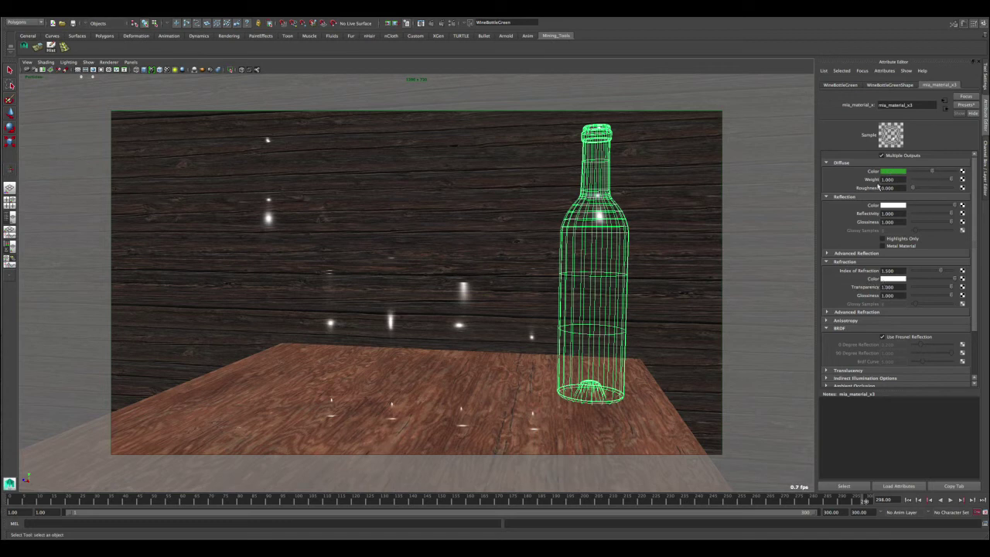
pyautogui.click(430, 23)
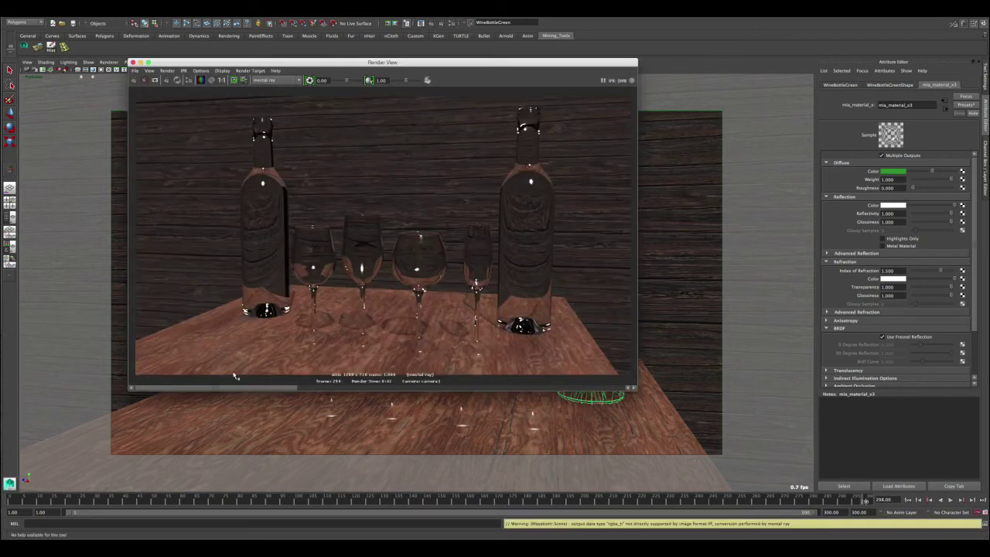
pyautogui.moveTo(231, 387)
pyautogui.mouseDown()
pyautogui.moveTo(297, 387)
pyautogui.moveTo(221, 386)
pyautogui.moveTo(330, 387)
pyautogui.moveTo(223, 387)
pyautogui.mouseUp()
# Set the refraction colour of the green bottle's material to the same green as its diffuse colour.
pyautogui.click(892, 279)
pyautogui.click(842, 273)
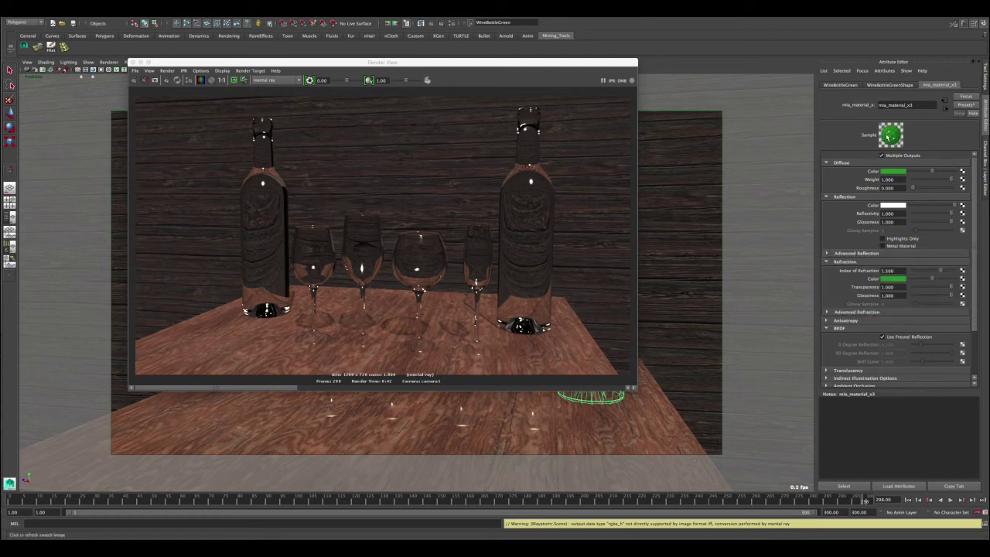
# Re-render the region around the green bottle to check its tinted glass.
pyautogui.moveTo(591, 61); pyautogui.dragTo(605, 79)
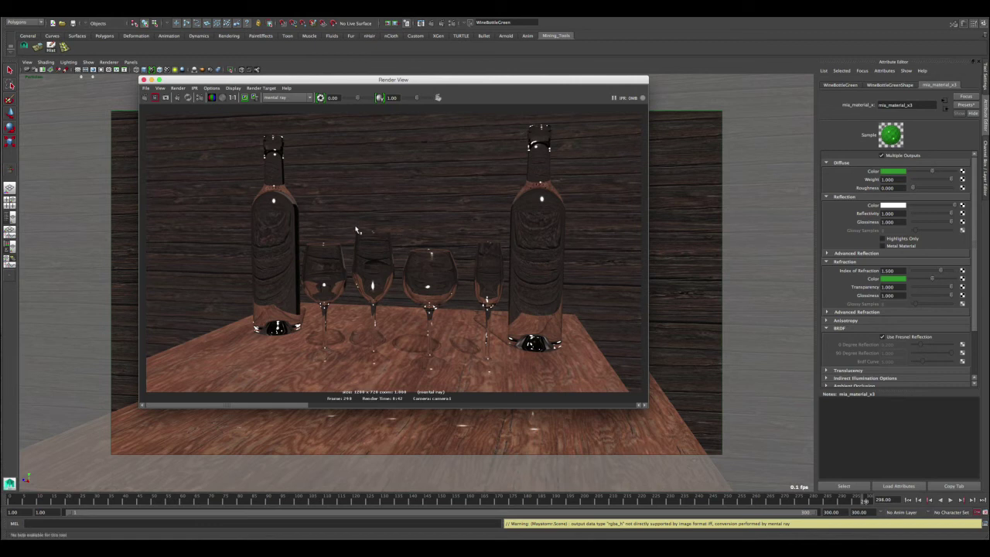
pyautogui.moveTo(503, 118); pyautogui.dragTo(590, 369)
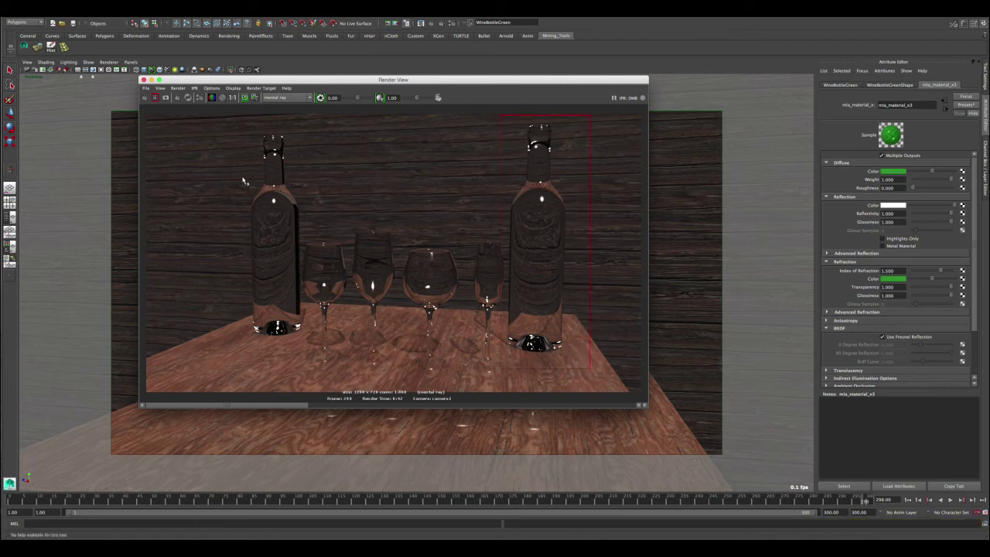
pyautogui.click(245, 99)
pyautogui.click(154, 98)
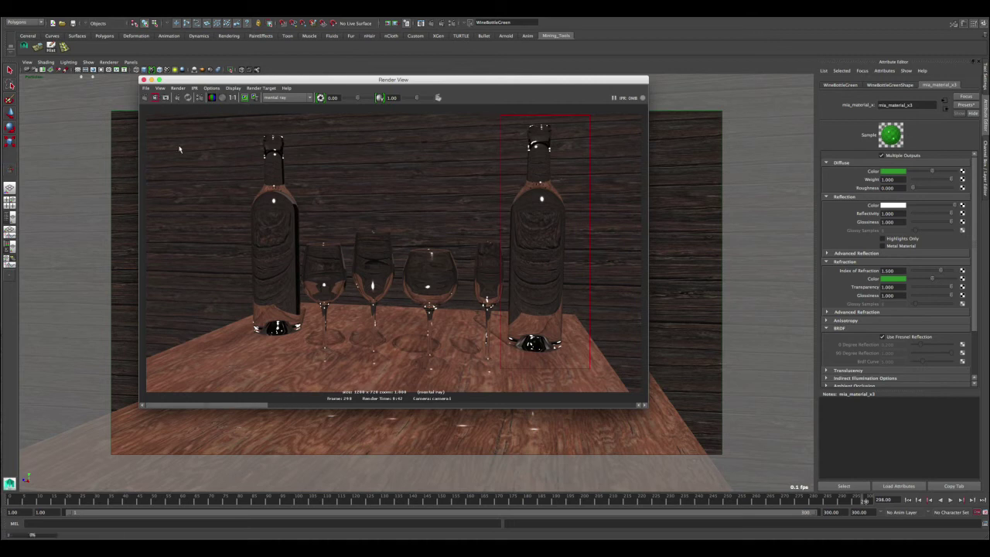
pyautogui.moveTo(228, 407); pyautogui.dragTo(200, 394)
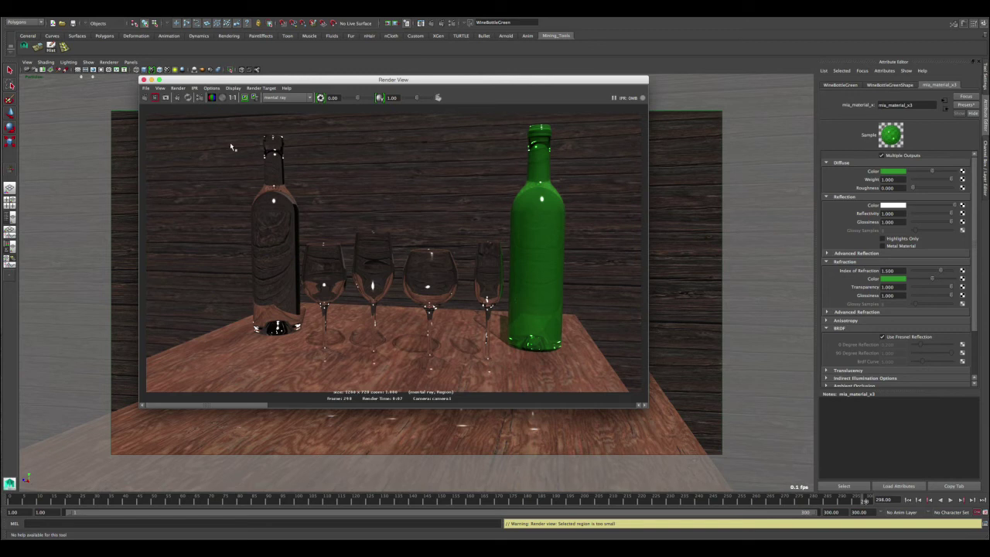
pyautogui.click(145, 98)
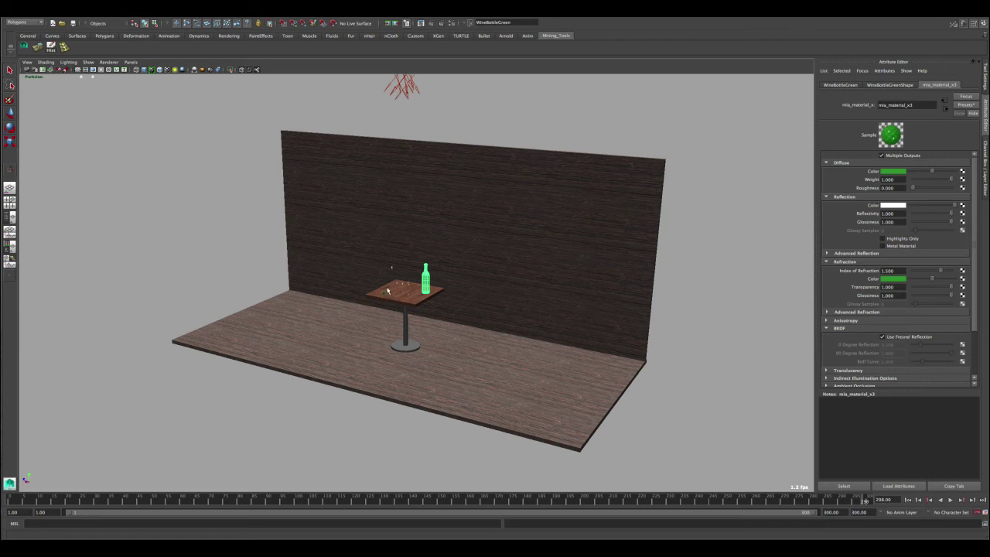
# Turn on the ref display layer and check how its white cylinder surrounds the table, floor and wall.
pyautogui.hotkey('ctrl', 'a')
pyautogui.click(862, 401)
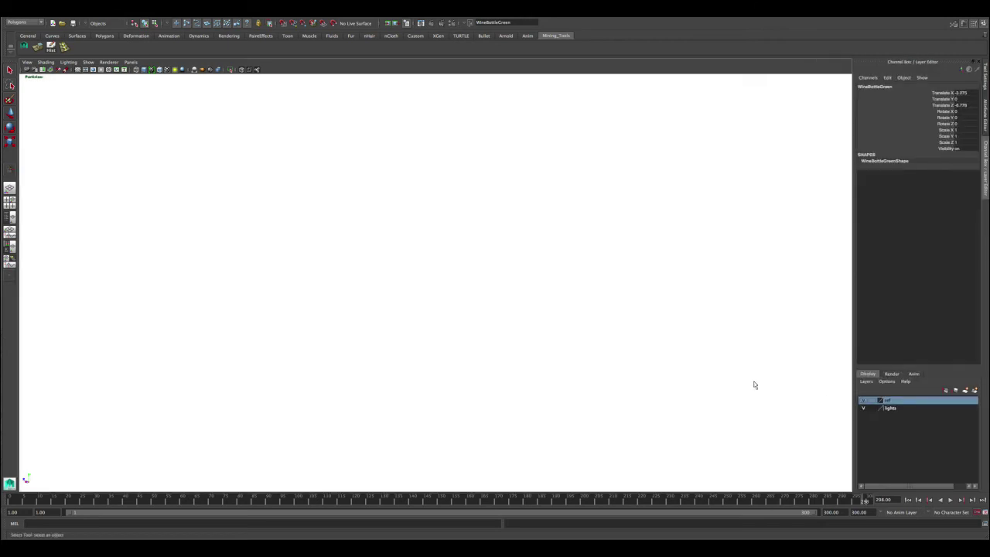
pyautogui.keyDown('alt'); pyautogui.moveTo(422, 244); pyautogui.dragTo(232, 201, button='right'); pyautogui.keyUp('alt')
pyautogui.click(539, 297)
pyautogui.keyDown('alt'); pyautogui.moveTo(551, 255); pyautogui.dragTo(580, 325); pyautogui.keyUp('alt')
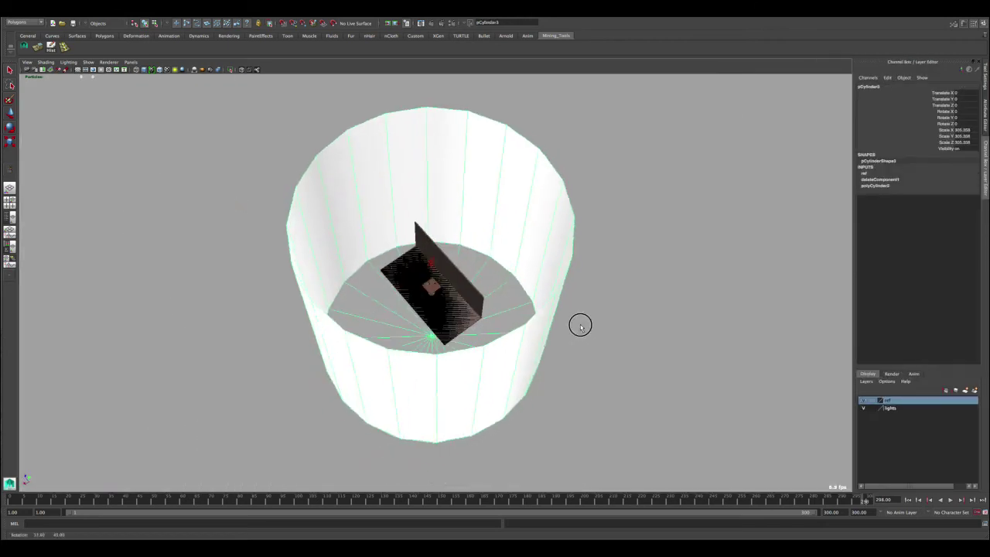
pyautogui.click(653, 247)
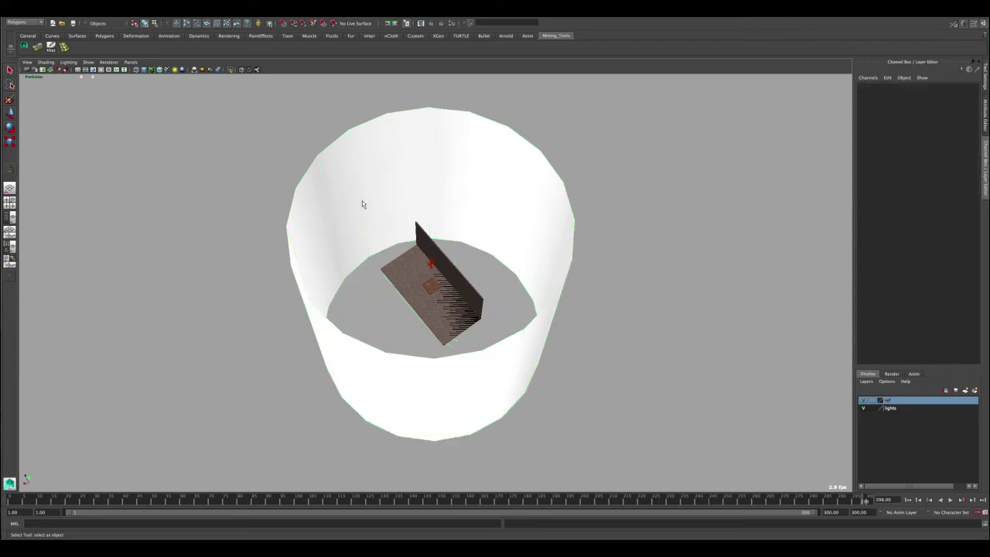
pyautogui.keyDown('alt'); pyautogui.moveTo(362, 201); pyautogui.dragTo(519, 347, button='right'); pyautogui.keyUp('alt')
pyautogui.keyDown('alt'); pyautogui.moveTo(519, 347); pyautogui.dragTo(539, 322); pyautogui.keyUp('alt')
pyautogui.keyDown('alt'); pyautogui.moveTo(507, 288); pyautogui.dragTo(600, 425, button='right'); pyautogui.keyUp('alt')
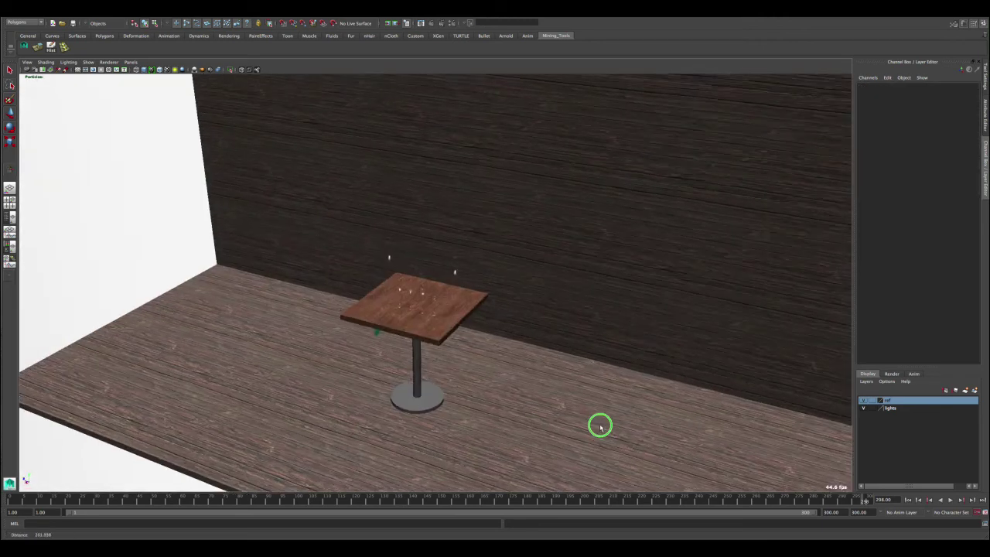
pyautogui.keyDown('alt'); pyautogui.moveTo(488, 334); pyautogui.dragTo(481, 323); pyautogui.keyUp('alt')
pyautogui.keyDown('alt'); pyautogui.moveTo(119, 170); pyautogui.dragTo(177, 170); pyautogui.keyUp('alt')
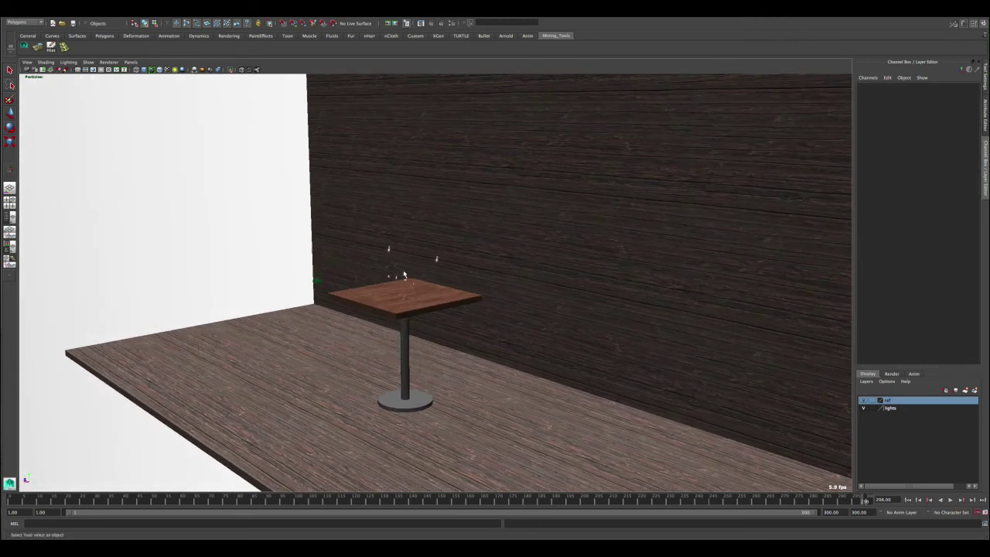
pyautogui.keyDown('alt'); pyautogui.moveTo(403, 275); pyautogui.dragTo(336, 276); pyautogui.keyUp('alt')
# Return to the render camera's view and remove the older stored images from the Render View.
pyautogui.press('space')
pyautogui.press('space')
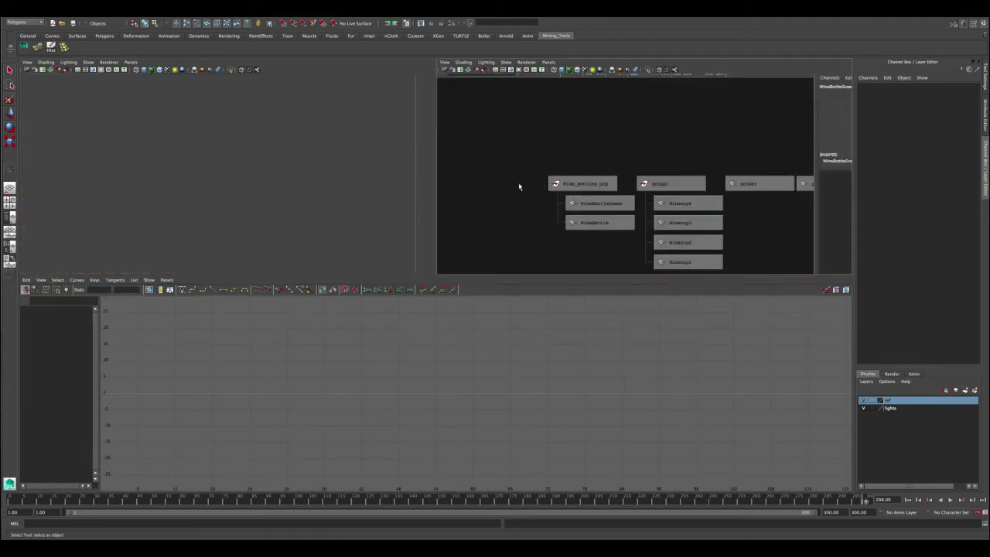
pyautogui.click(420, 22)
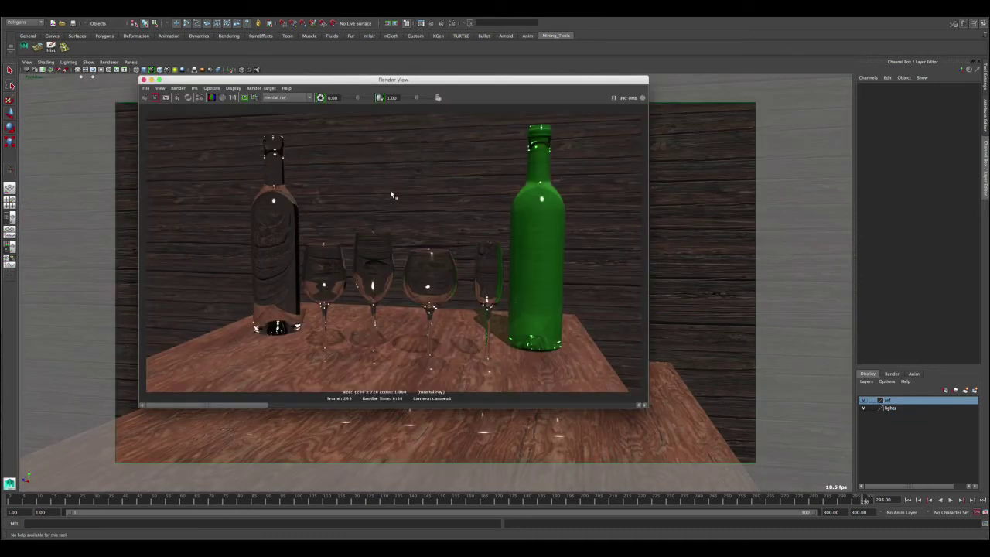
pyautogui.moveTo(265, 401); pyautogui.dragTo(601, 405)
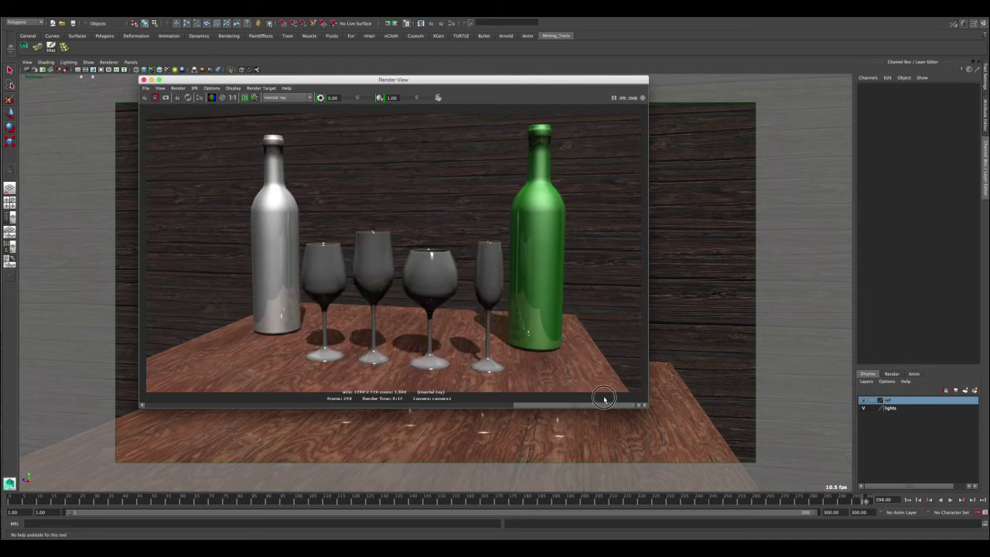
pyautogui.click(254, 98)
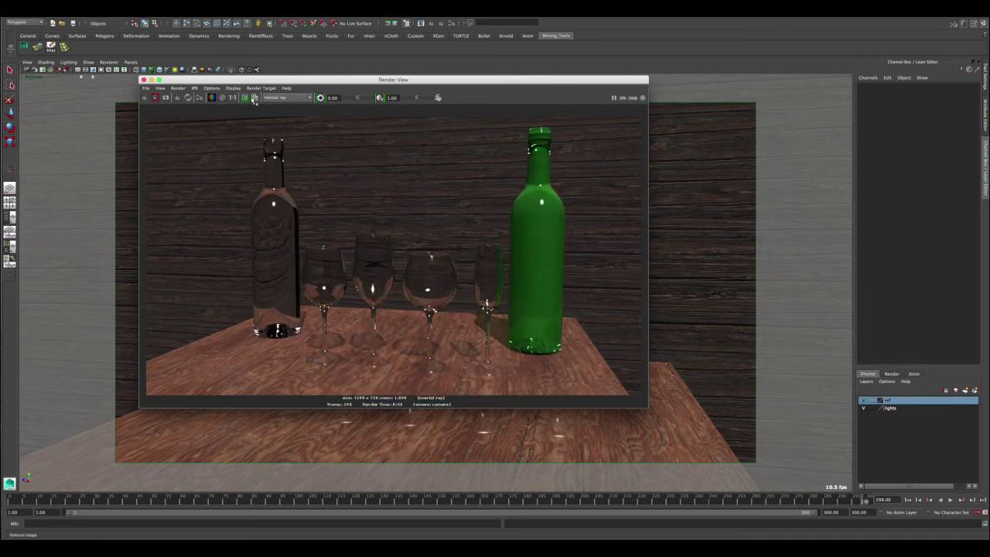
pyautogui.click(255, 98)
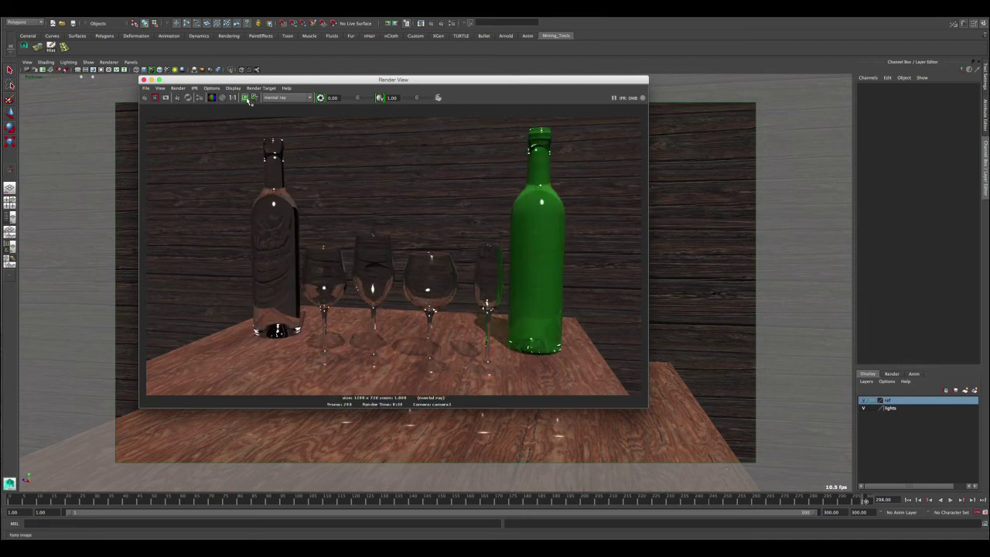
# Render the frame with the white cylinder shown and compare its glass reflections with the previously stored image.
pyautogui.click(145, 98)
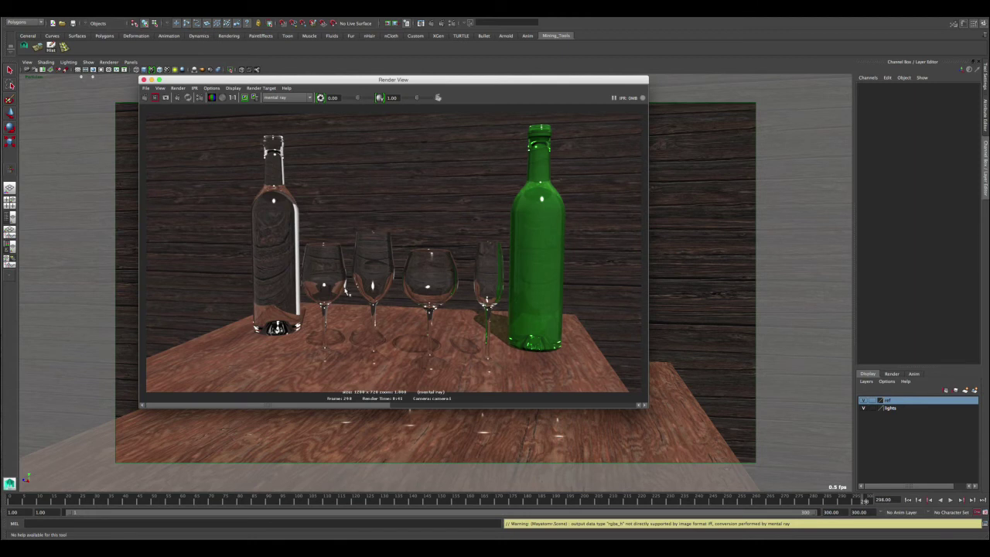
pyautogui.moveTo(371, 402); pyautogui.dragTo(536, 389)
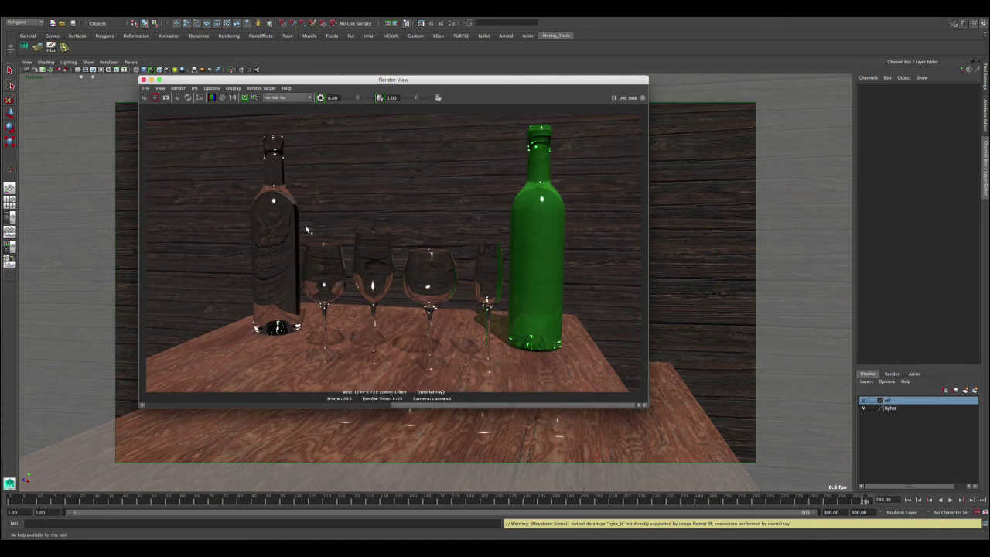
pyautogui.moveTo(393, 404); pyautogui.dragTo(209, 406)
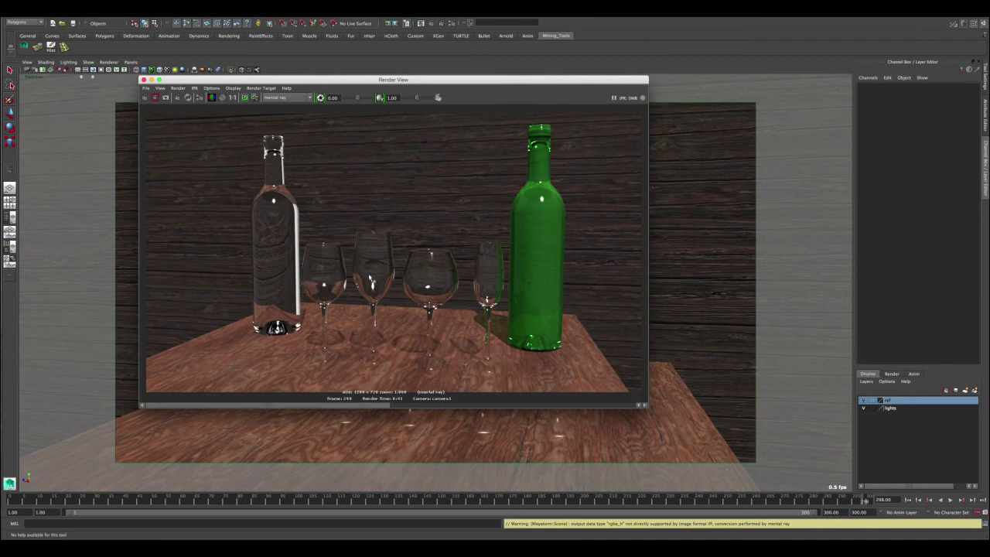
# Select the round wine glass in the camera view and open its material's refraction colour for editing.
pyautogui.moveTo(358, 81); pyautogui.dragTo(129, 67)
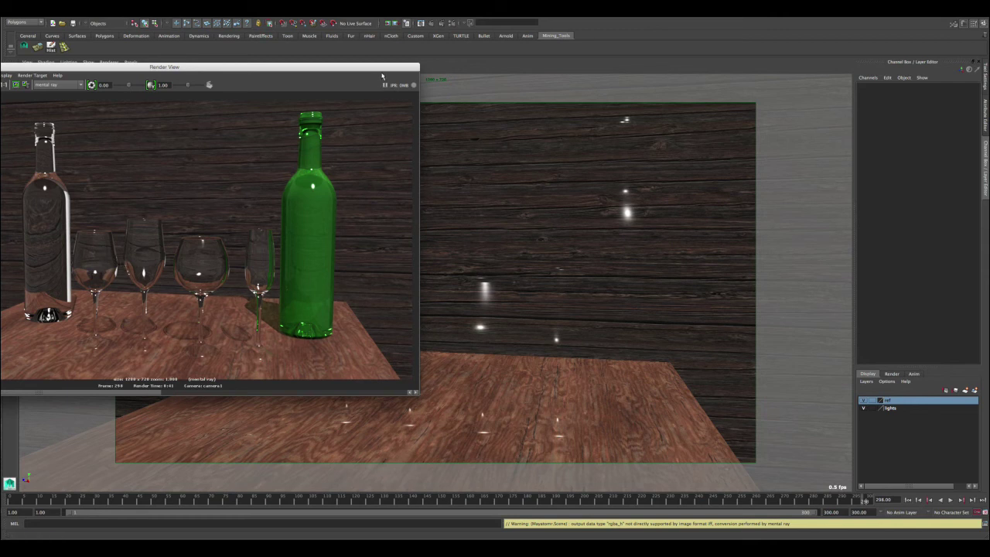
pyautogui.moveTo(381, 68); pyautogui.dragTo(376, 68)
pyautogui.click(481, 292)
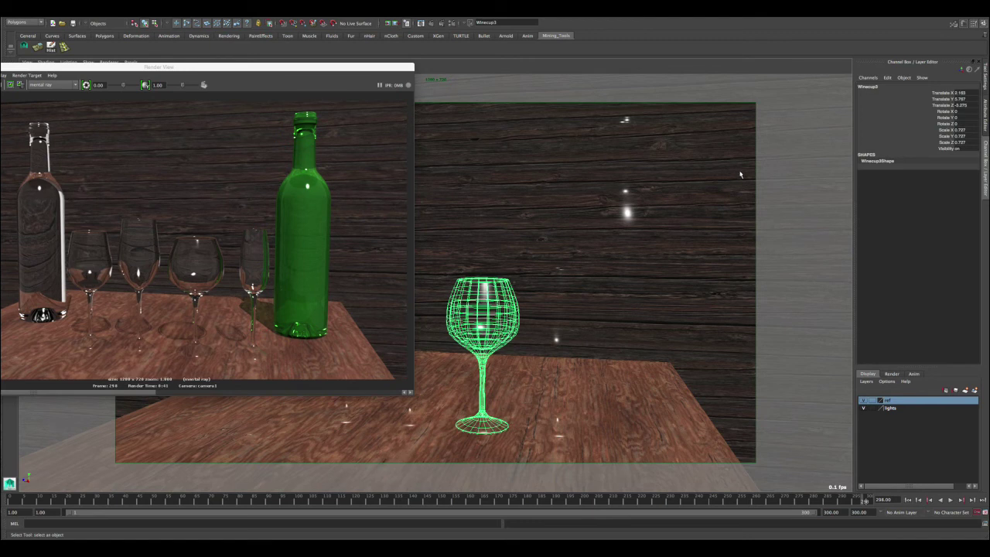
pyautogui.hotkey('ctrl', 'a')
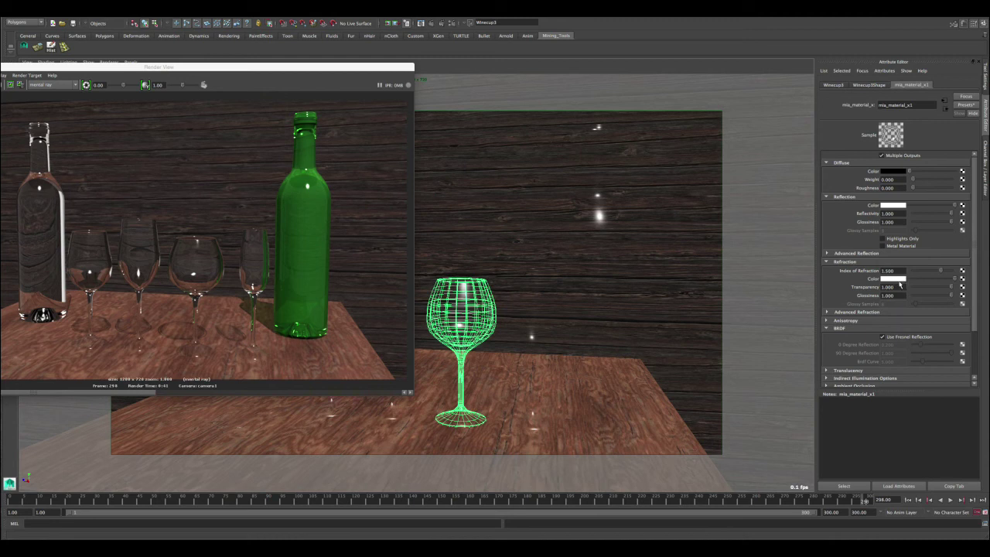
pyautogui.click(896, 280)
pyautogui.click(890, 281)
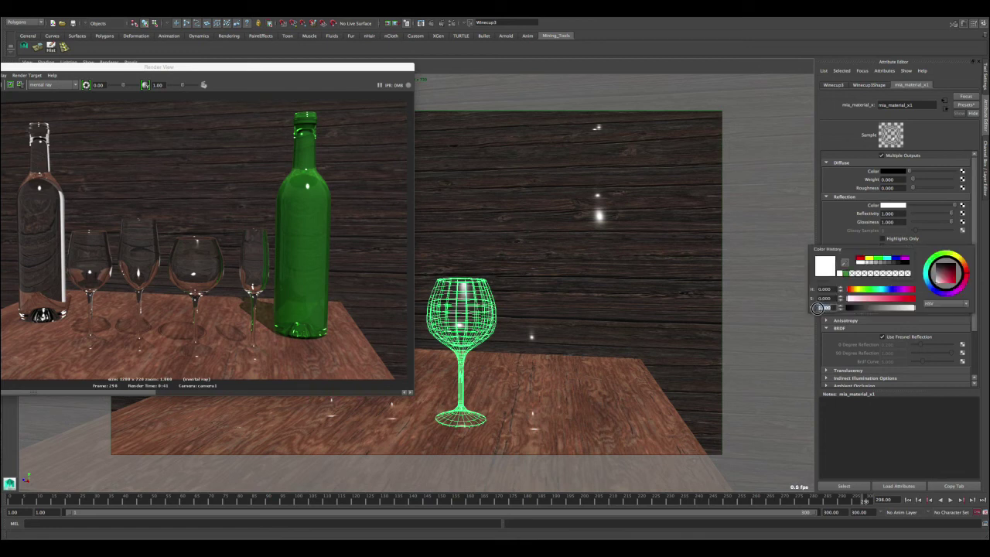
# Try a value of 10 for the wine glass material's refraction colour and set it back to 1.
pyautogui.moveTo(829, 307); pyautogui.dragTo(814, 308)
pyautogui.write('1')
pyautogui.press('Return')
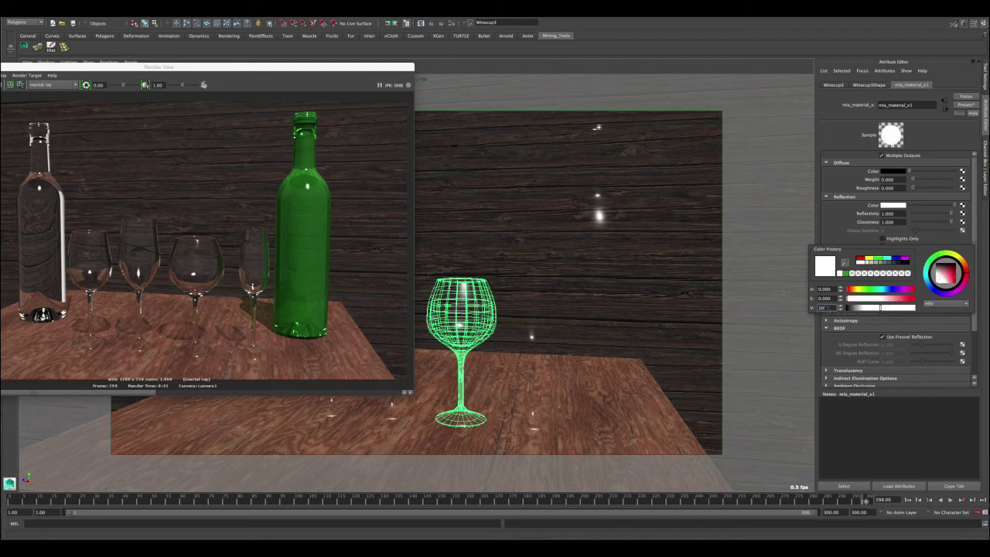
pyautogui.press('Return')
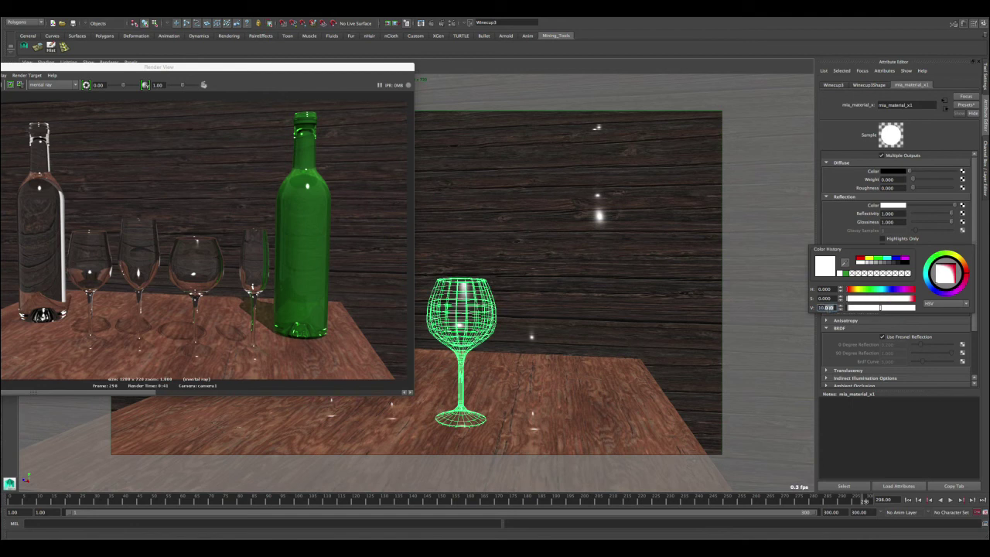
pyautogui.moveTo(833, 307); pyautogui.dragTo(811, 308)
pyautogui.write('1')
pyautogui.press('Return')
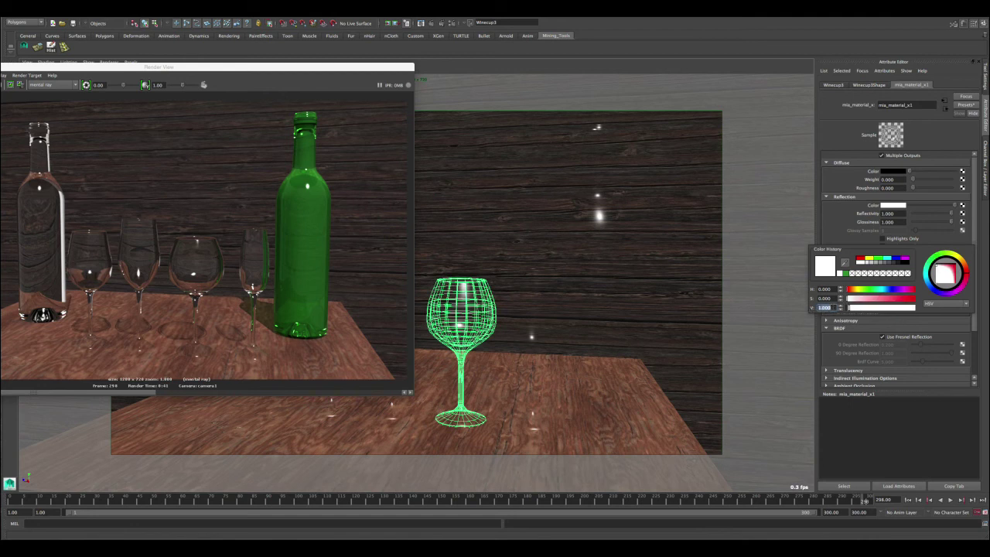
# Set the HSV value of the wine glass material's refraction colour to 1.1 and re-render the frame.
pyautogui.write('1.1')
pyautogui.press('Return')
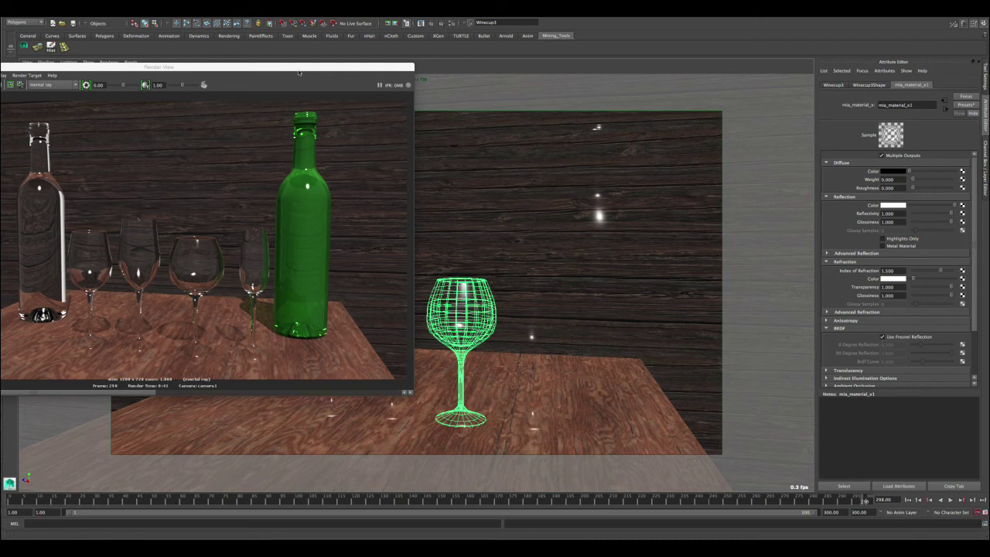
pyautogui.moveTo(298, 66); pyautogui.dragTo(545, 66)
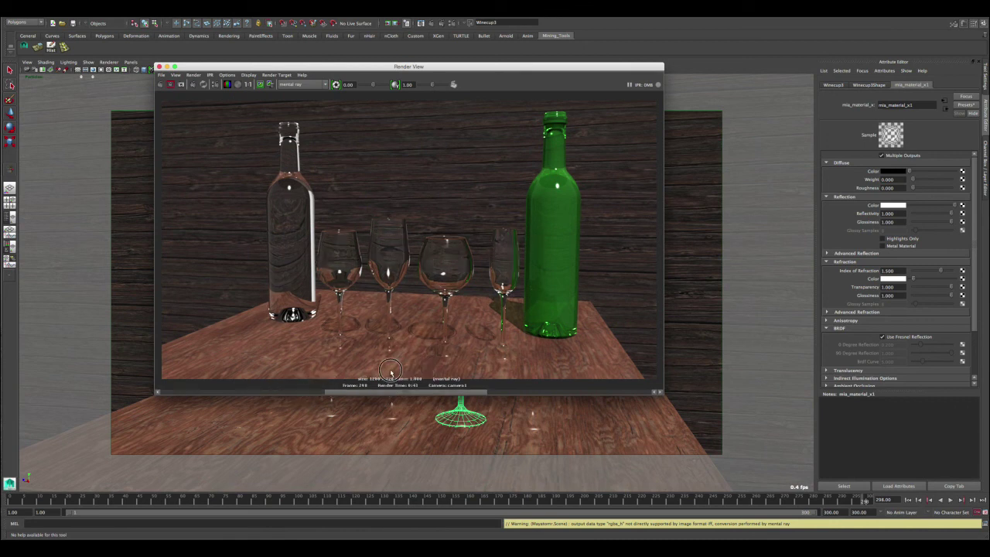
# Compare the brightness of the wine glasses in the new render with the stored images.
pyautogui.moveTo(304, 393); pyautogui.dragTo(467, 393)
pyautogui.moveTo(395, 394); pyautogui.dragTo(270, 384)
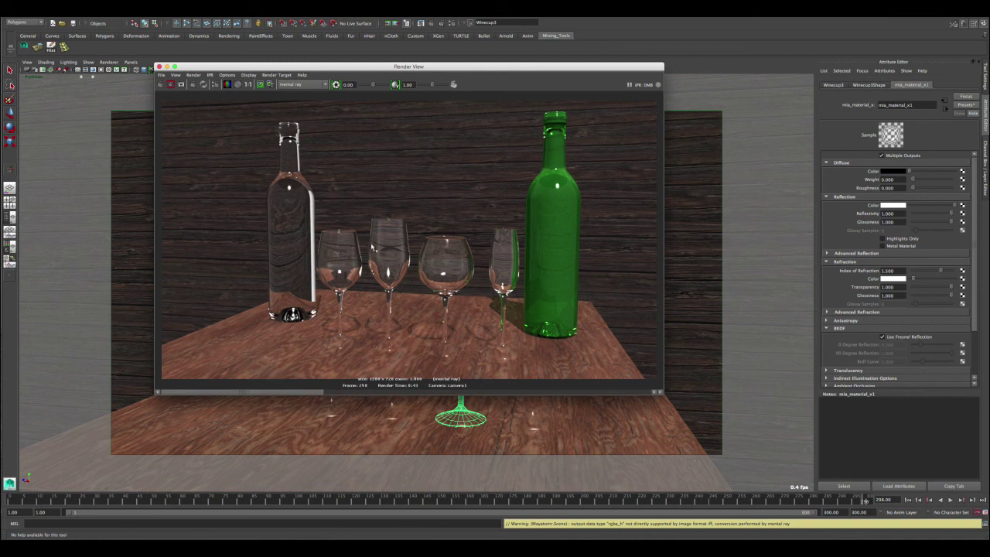
pyautogui.moveTo(315, 390)
pyautogui.mouseDown()
pyautogui.moveTo(403, 390)
pyautogui.moveTo(331, 389)
pyautogui.mouseUp()
pyautogui.moveTo(286, 391); pyautogui.dragTo(235, 391)
pyautogui.click(890, 279)
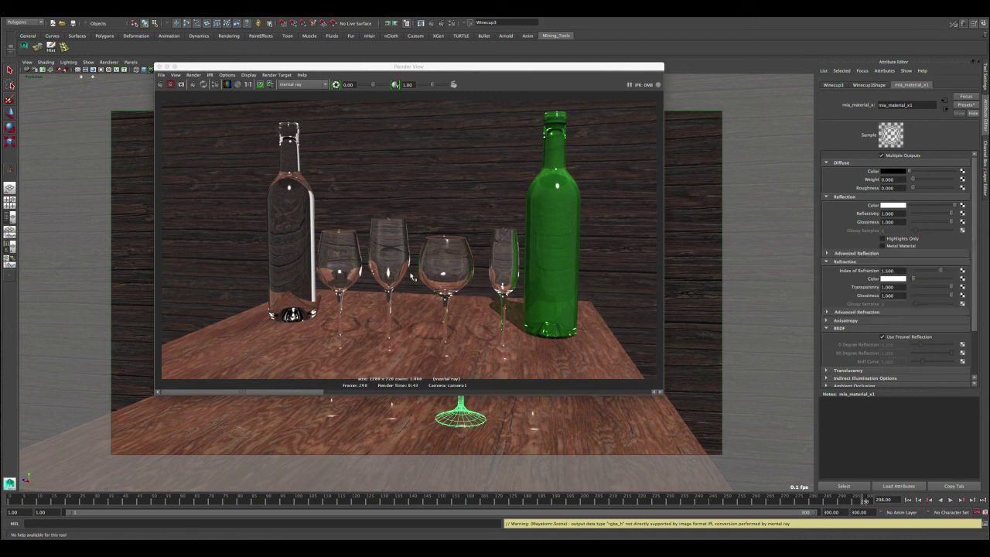
pyautogui.click(297, 392)
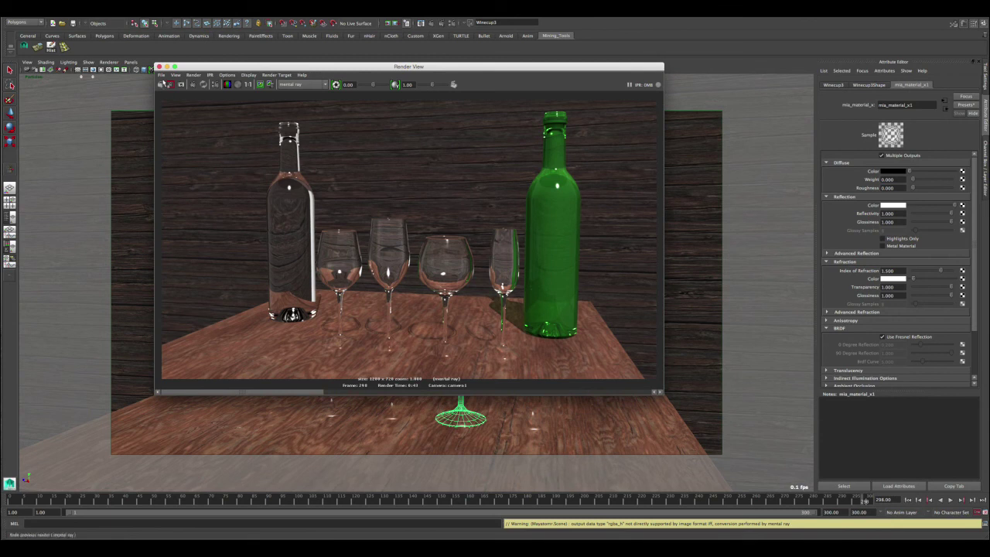